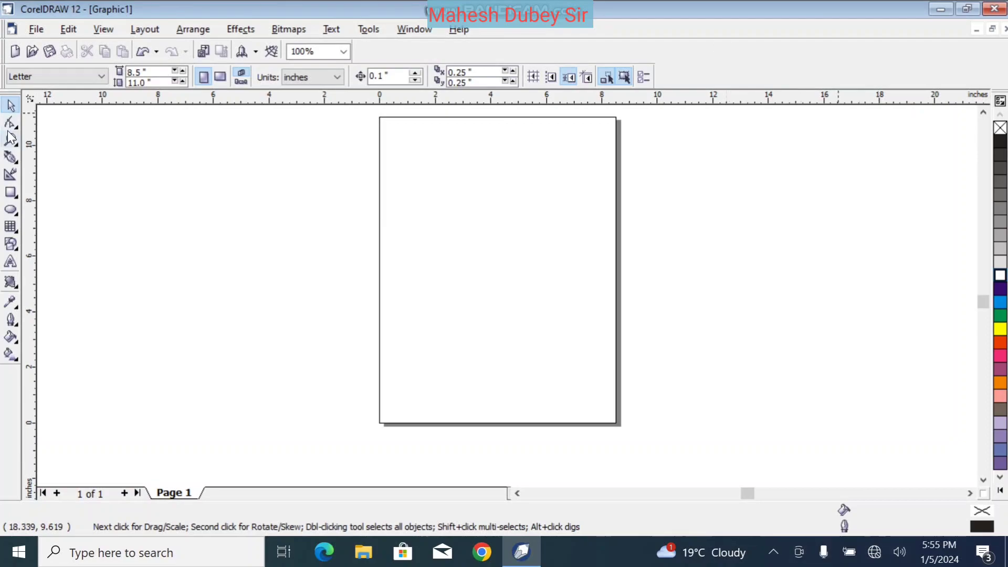
Step: Activate the Pen tool and enlarge the view of the page's middle area to 400%
click(12, 163)
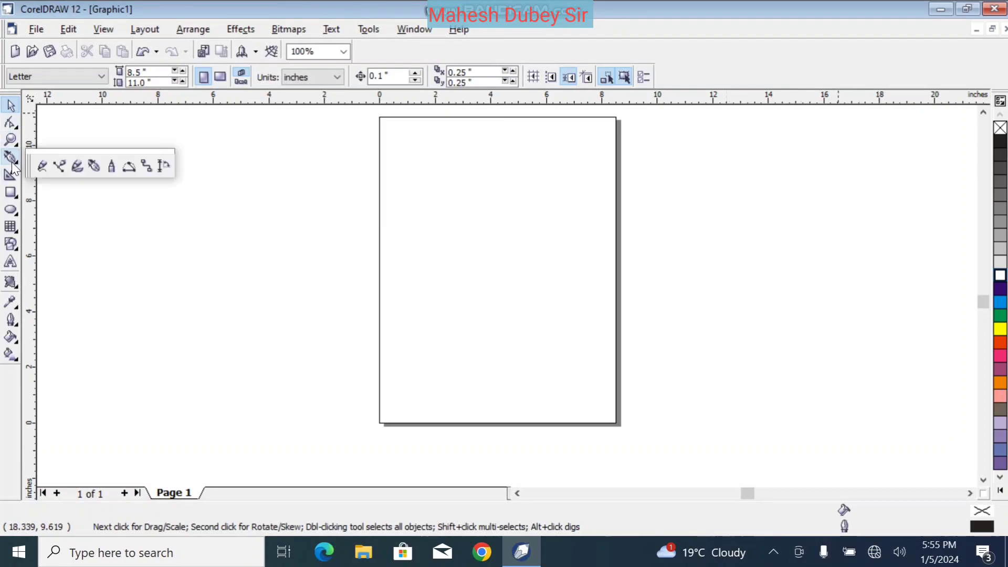
click(42, 166)
click(13, 157)
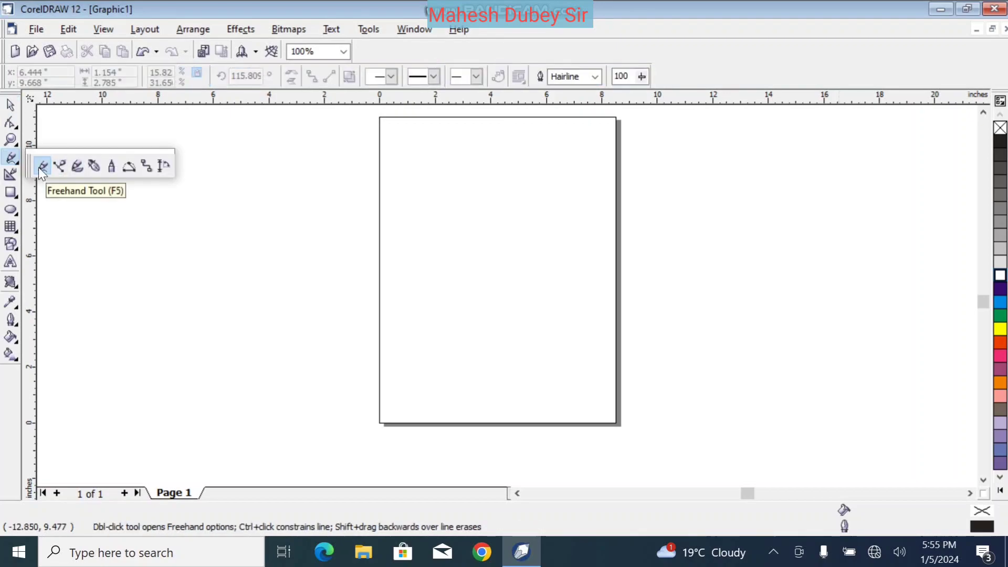
click(93, 168)
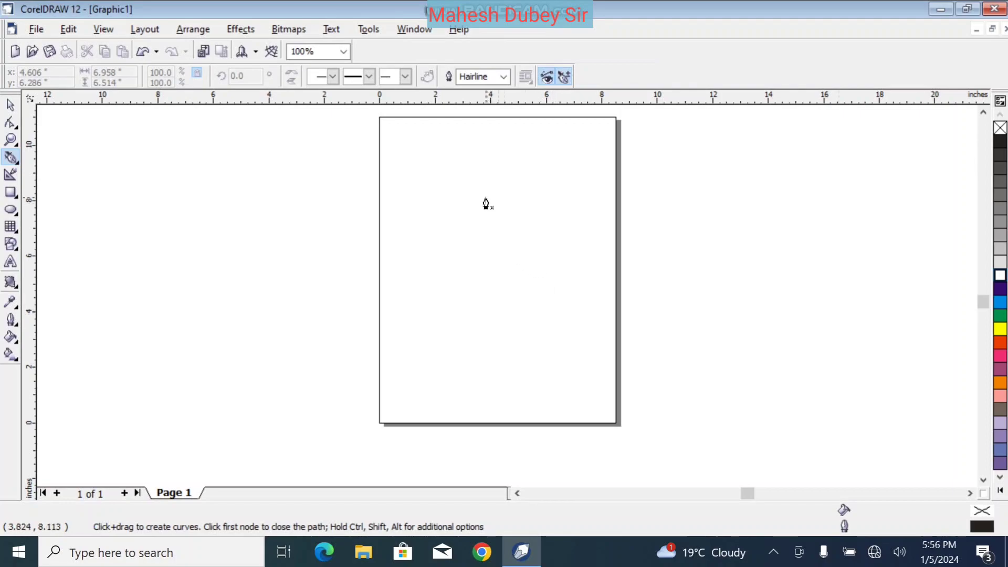
scroll(485, 203, up, 1)
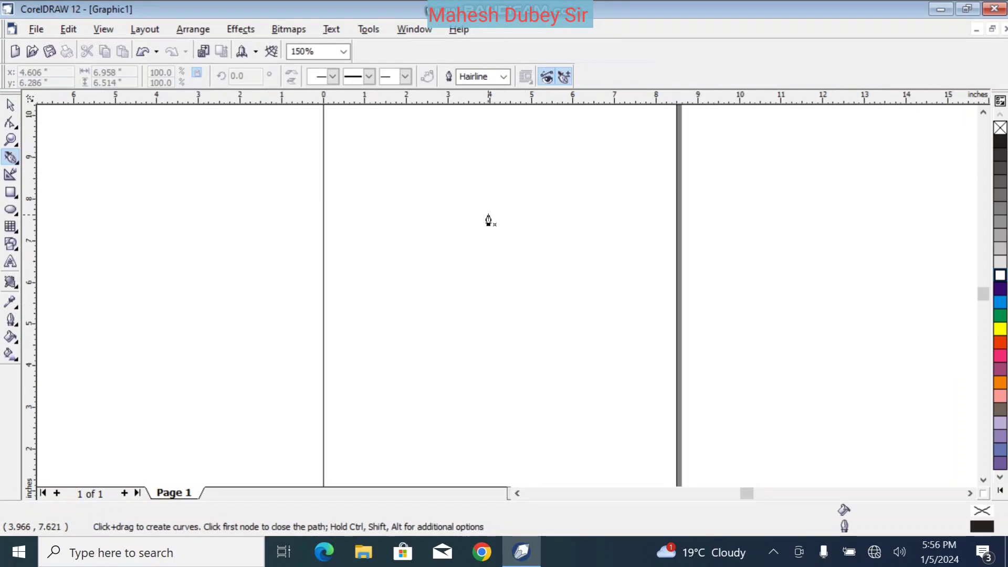
scroll(497, 240, up, 2)
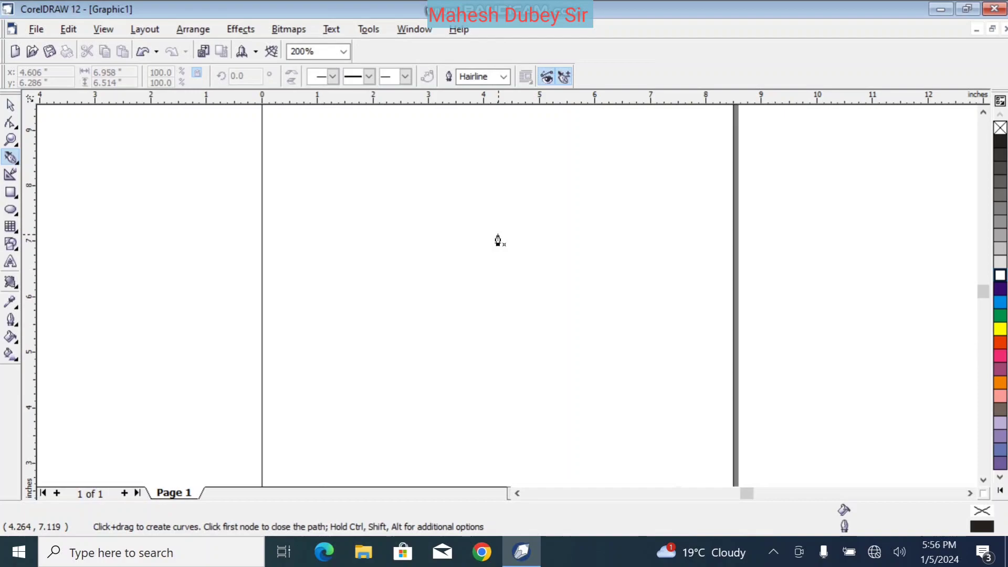
scroll(497, 241, up, 2)
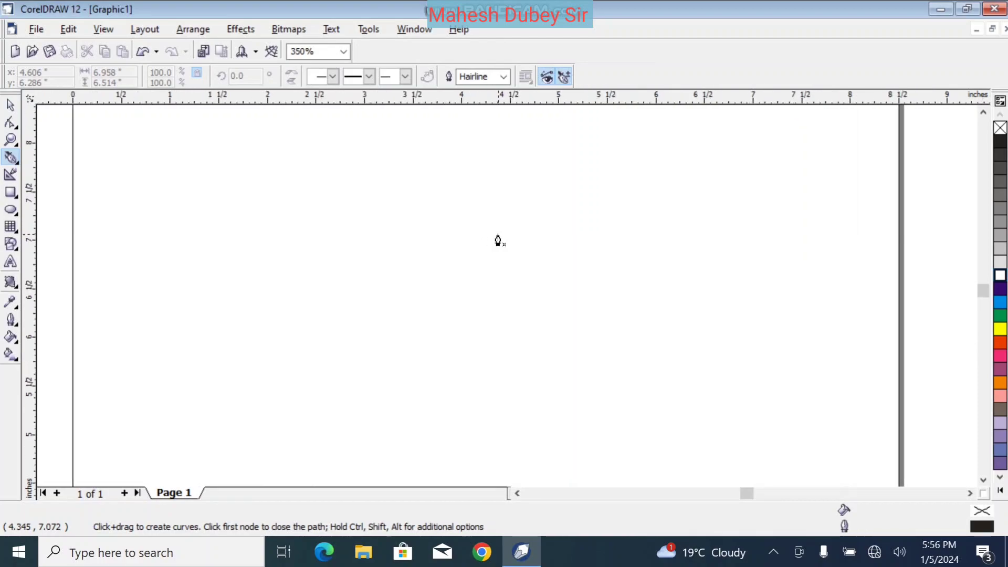
scroll(538, 251, up, 1)
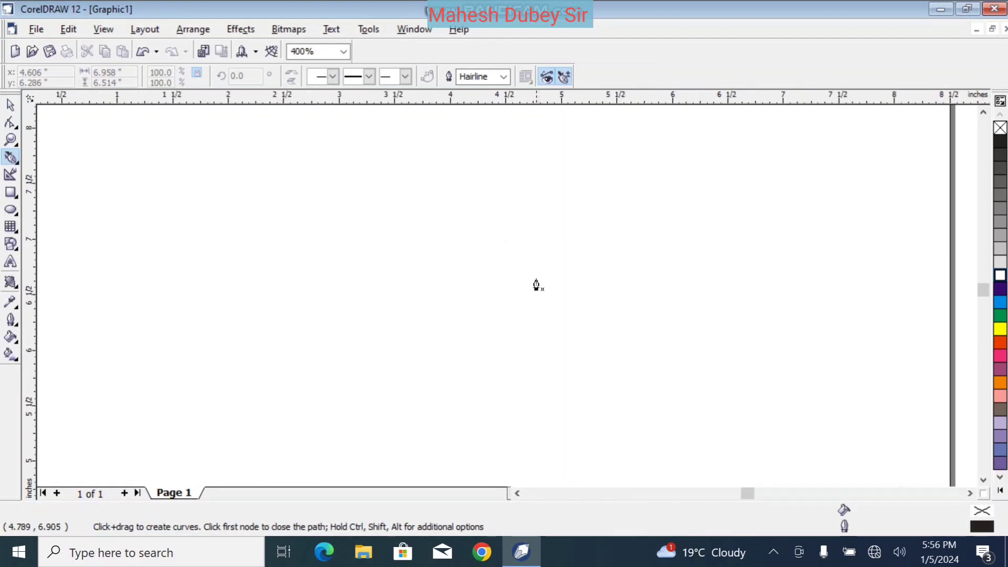
click(641, 352)
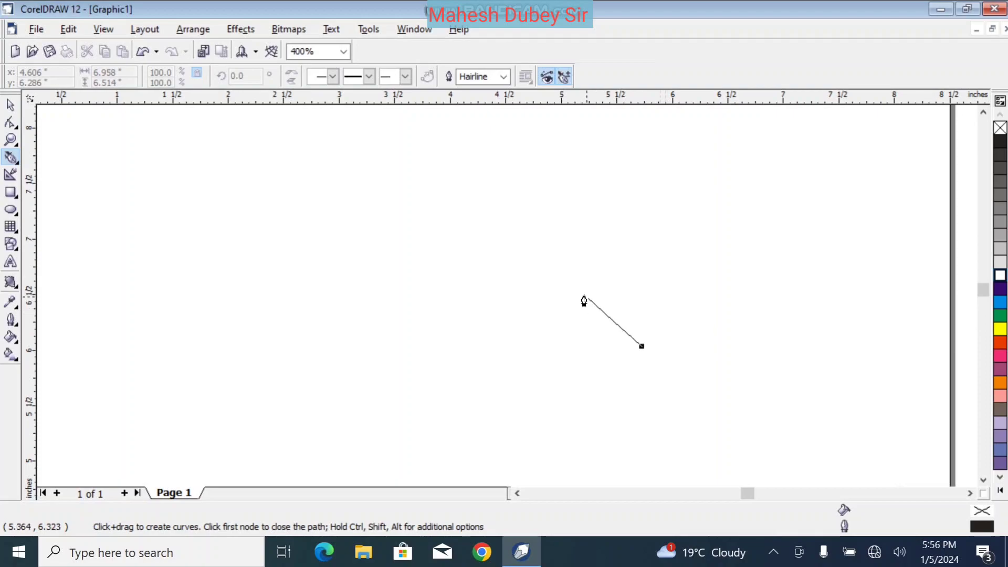
click(503, 234)
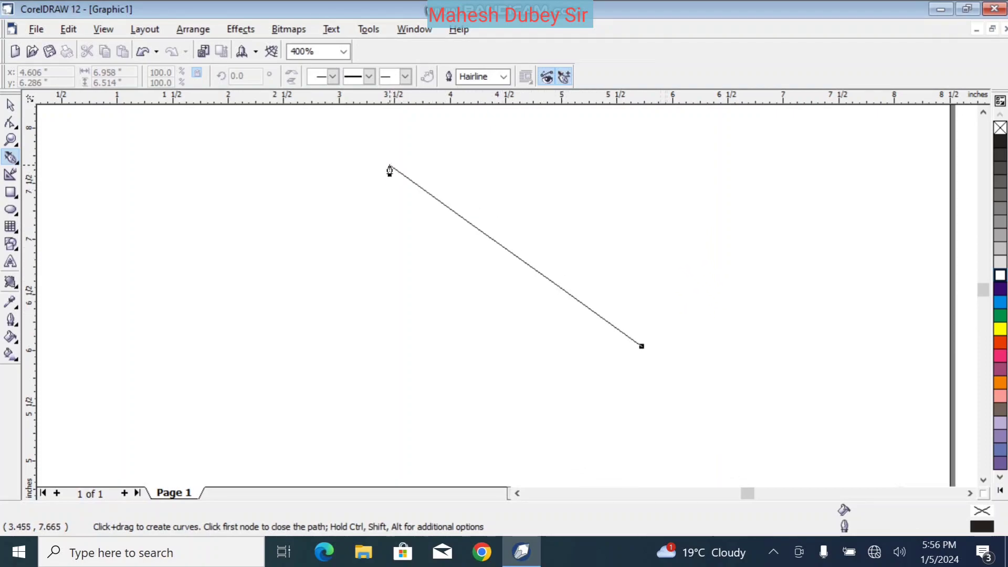
drag(414, 143, 642, 348)
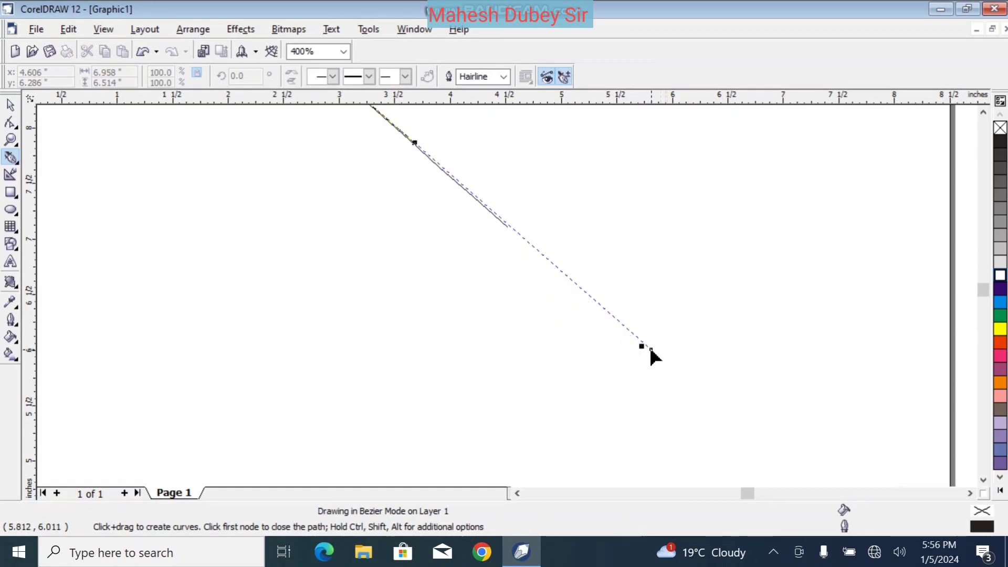
key(Escape)
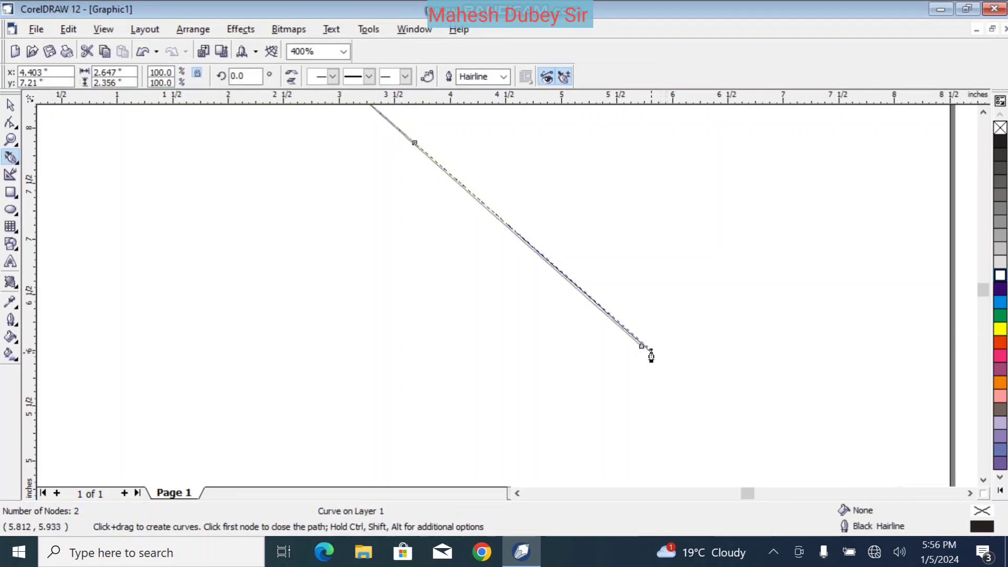
click(650, 350)
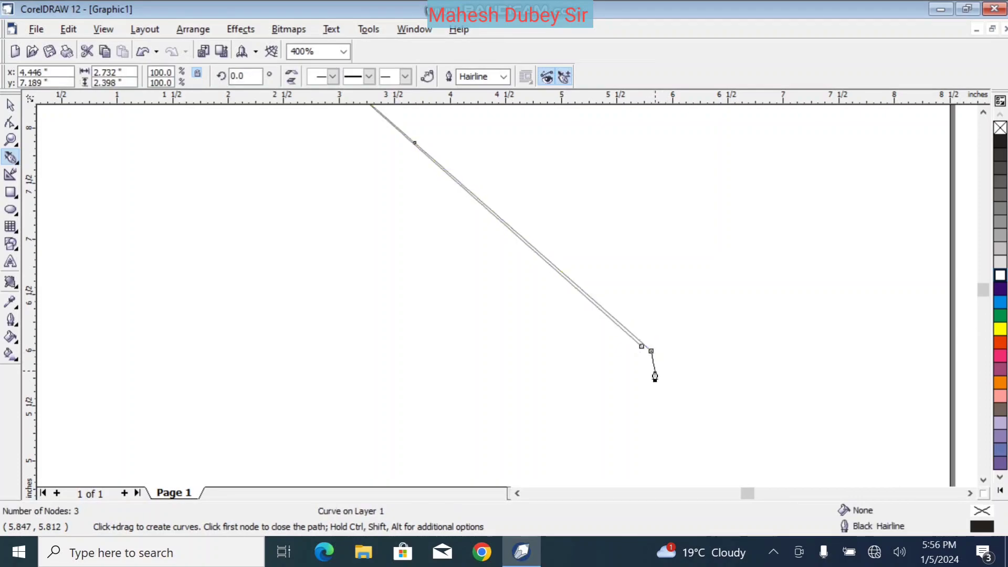
click(644, 353)
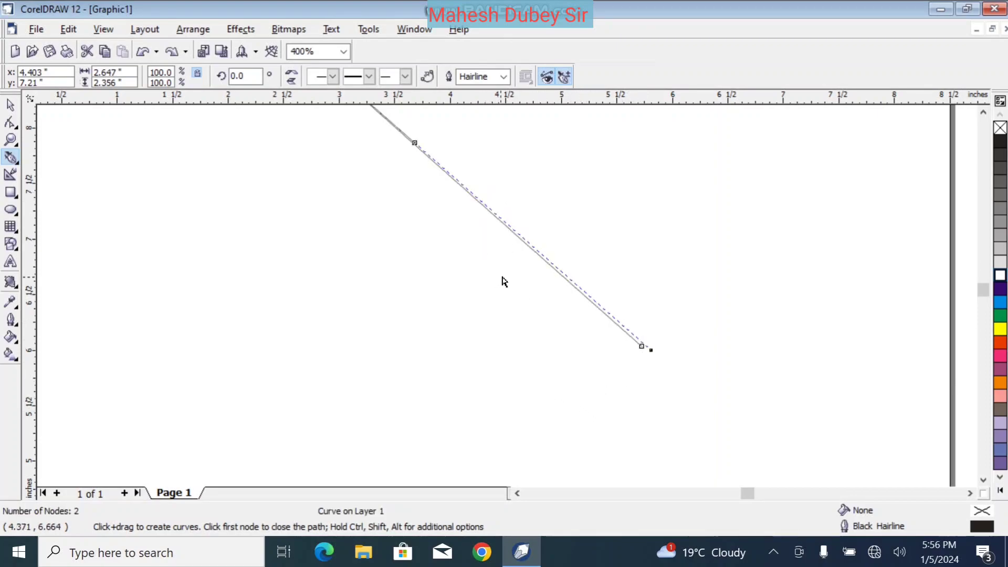
key(ctrl+z)
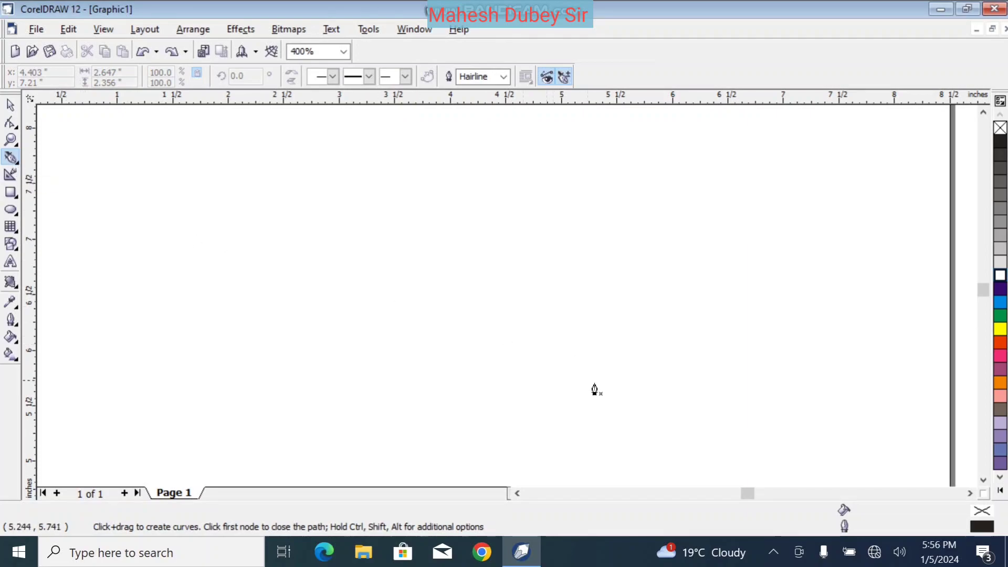
Step: Draw a closed, slanted teardrop petal about 1.73 by 1.93 inches with the Pen tool, its pointed tip at the lower end
click(601, 404)
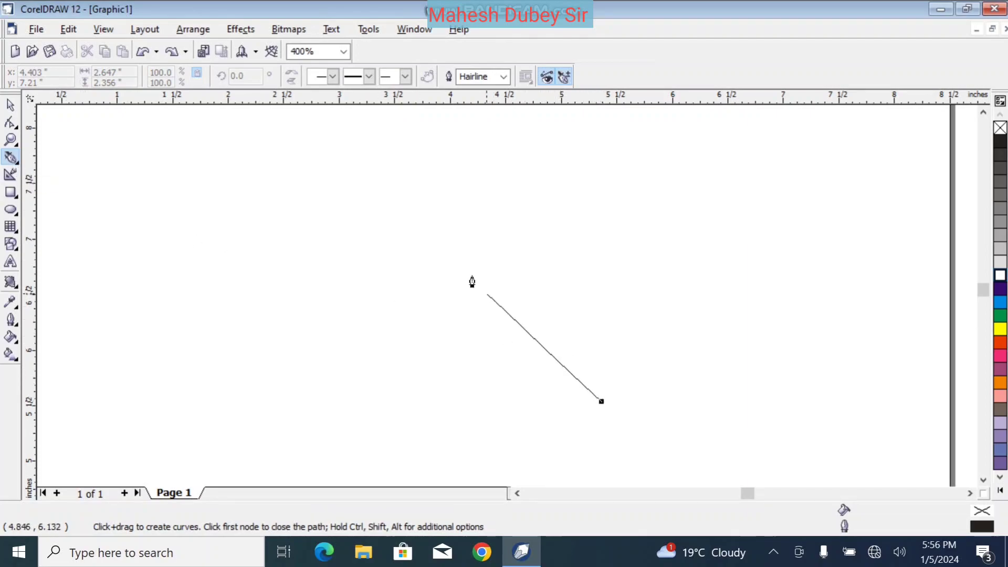
drag(410, 206, 408, 298)
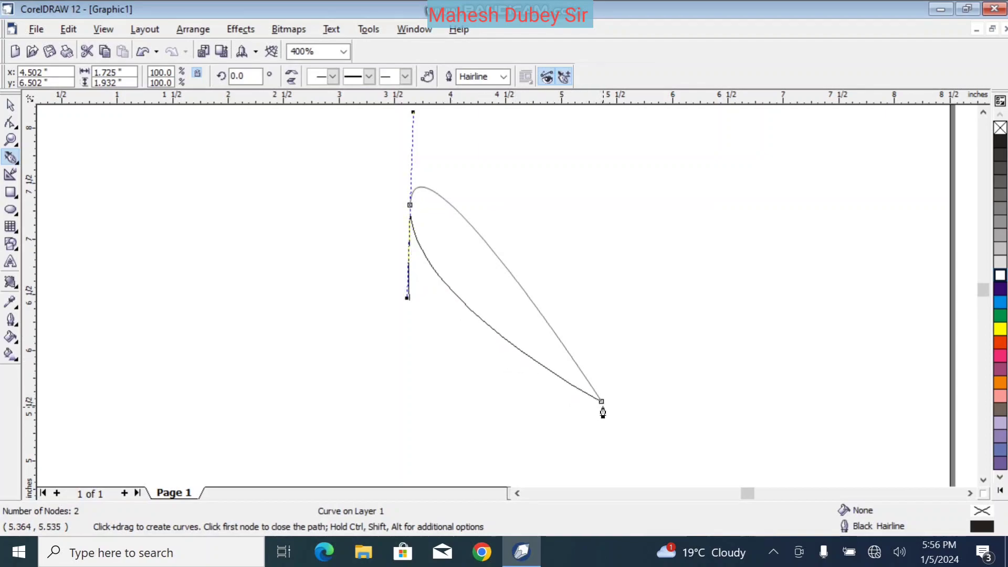
click(601, 403)
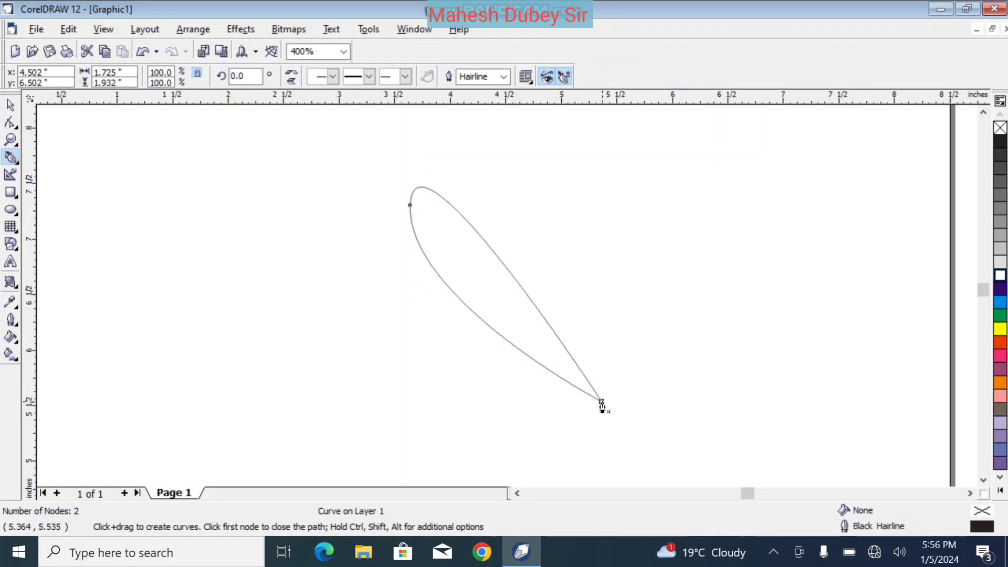
click(10, 105)
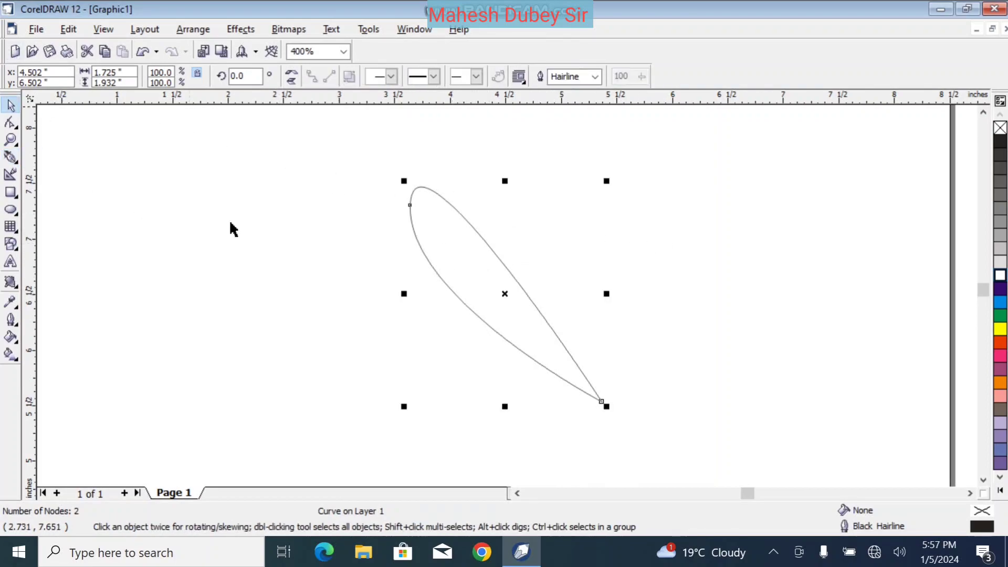
Step: Reshape the petal with the Shape tool, bowing its upper edge slightly outward and flattening its lower edge
click(11, 124)
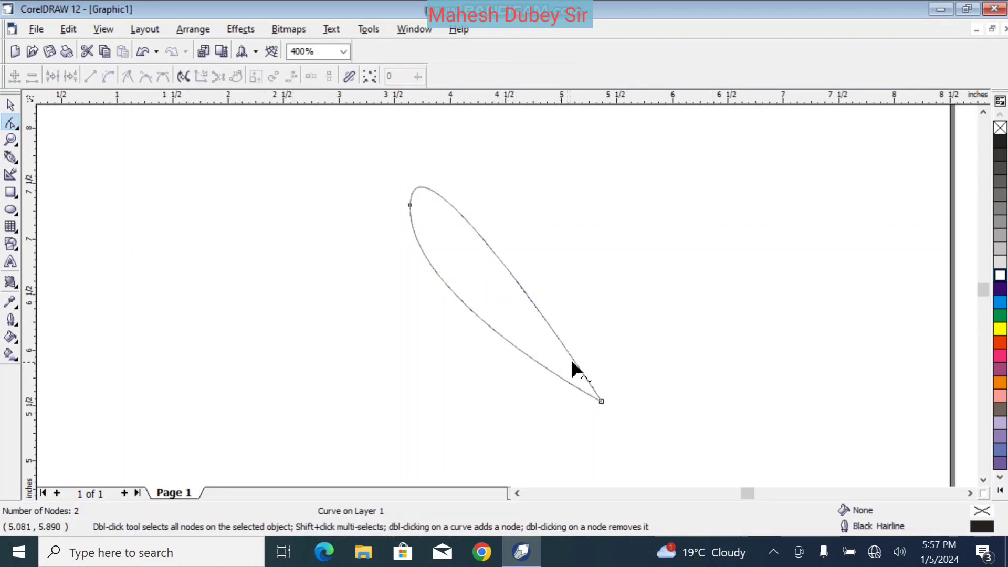
drag(586, 377, 580, 353)
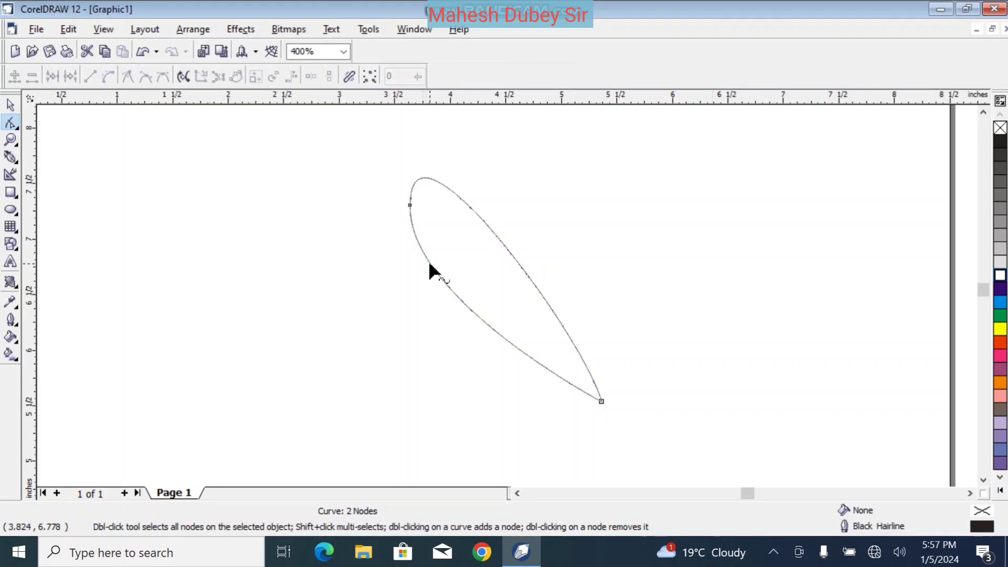
mouse_move(429, 264)
mouse_down()
mouse_move(436, 257)
mouse_move(434, 270)
mouse_up()
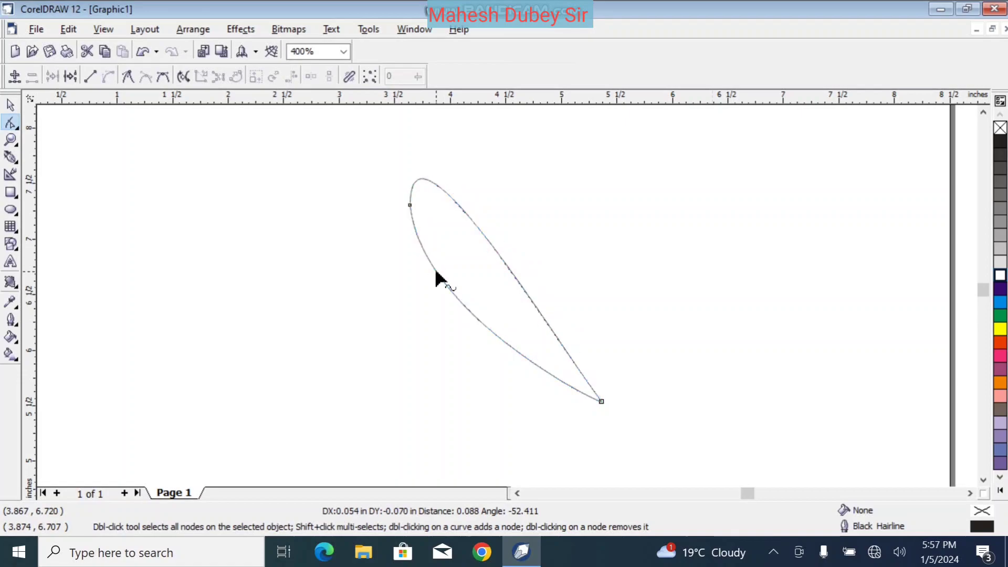
click(410, 206)
drag(421, 316, 417, 264)
drag(560, 347, 573, 336)
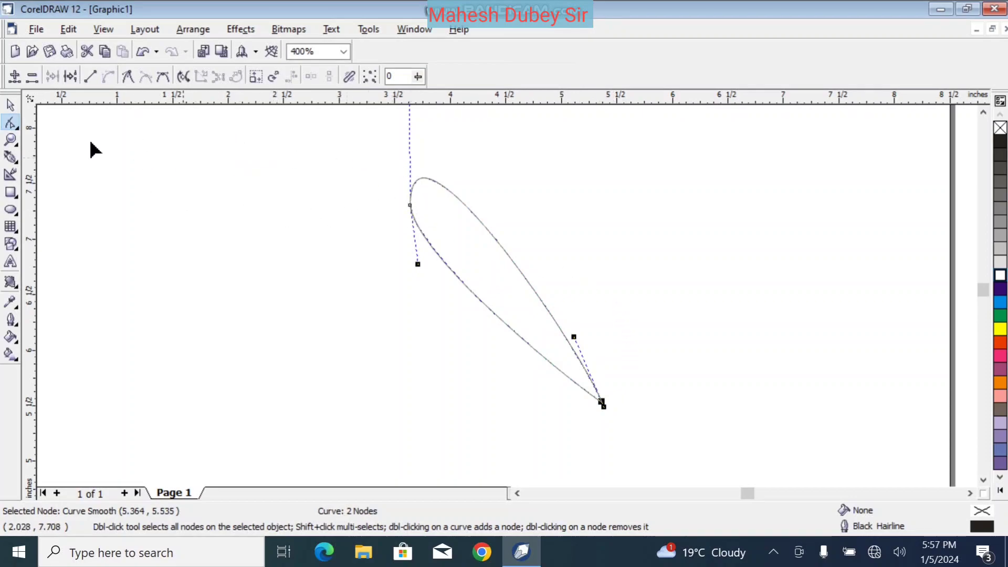
Step: Scale the petal down proportionally to about 0.98 by 1.15 inches and place it higher on the page
click(10, 105)
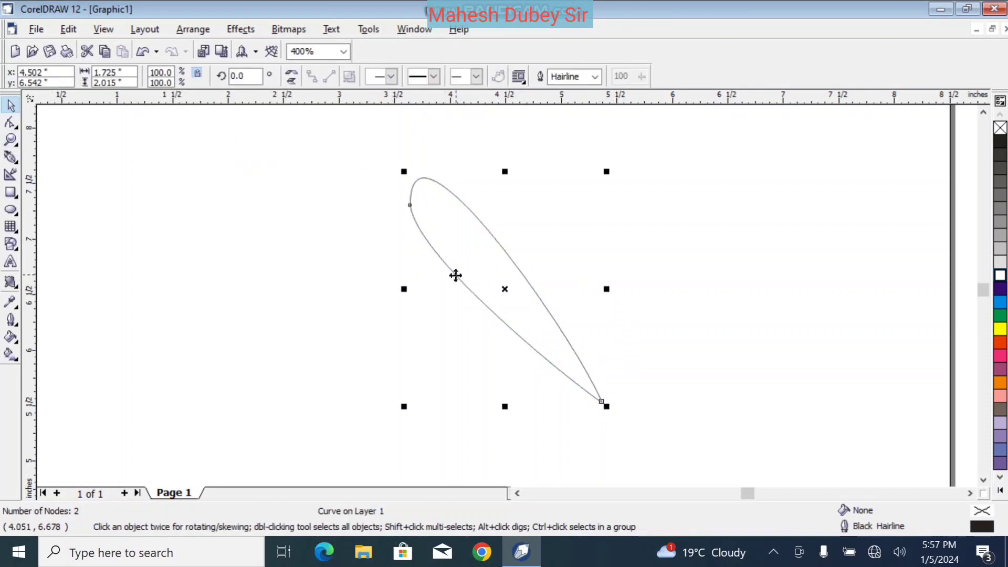
drag(404, 406, 435, 385)
drag(495, 212, 467, 204)
drag(576, 164, 525, 206)
drag(462, 254, 472, 208)
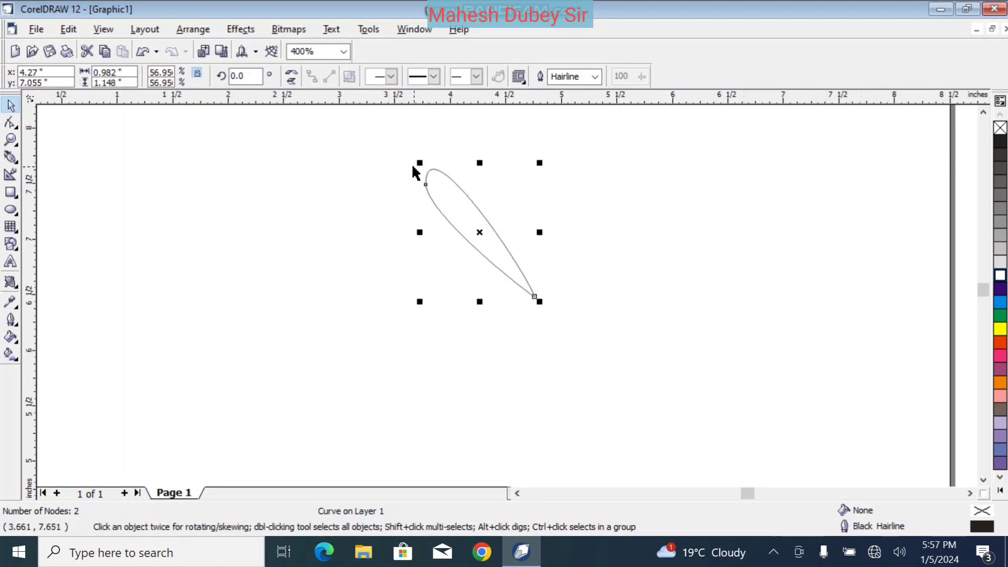
Step: Create a copy of the petal rotated about 24.7 degrees around its pointed tip and repeat the rotated duplication twice
click(450, 202)
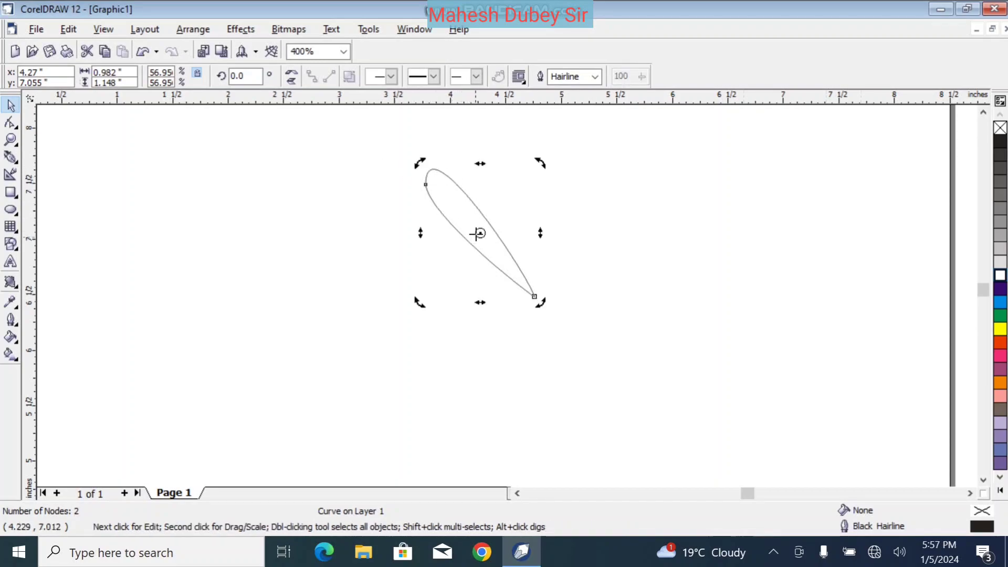
drag(481, 233, 534, 297)
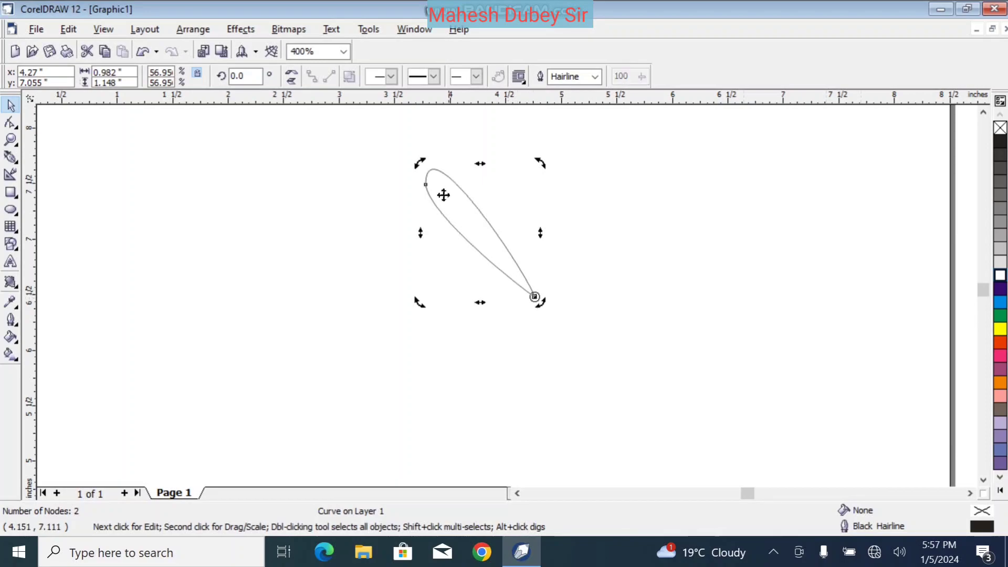
drag(418, 162, 404, 238)
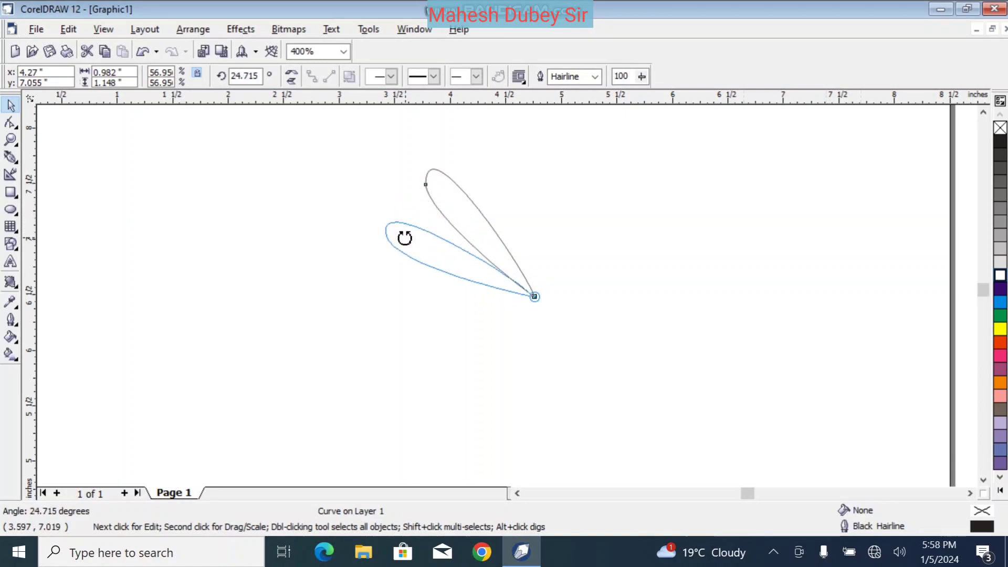
drag(404, 239, 403, 235)
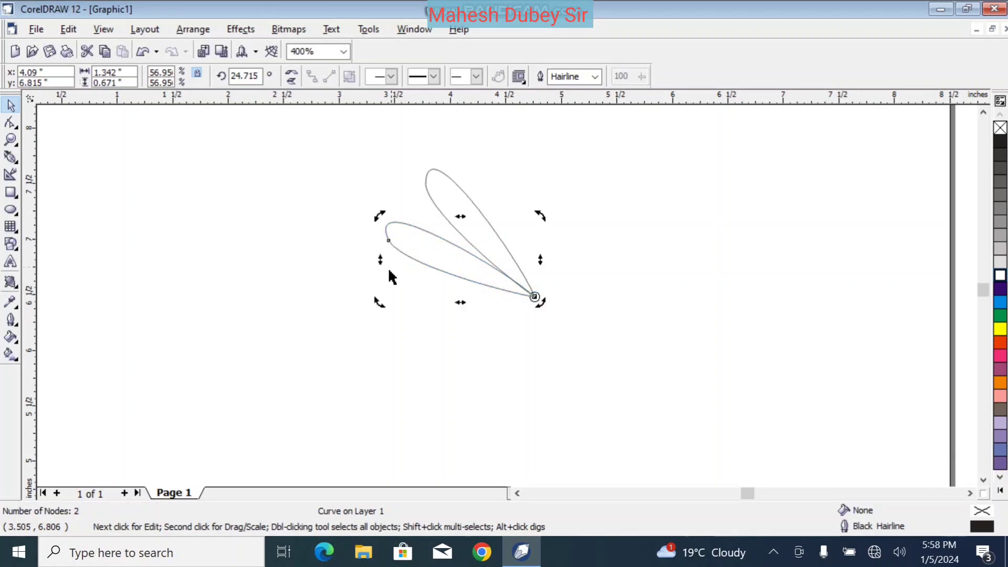
key(ctrl+r)
key(ctrl+r)
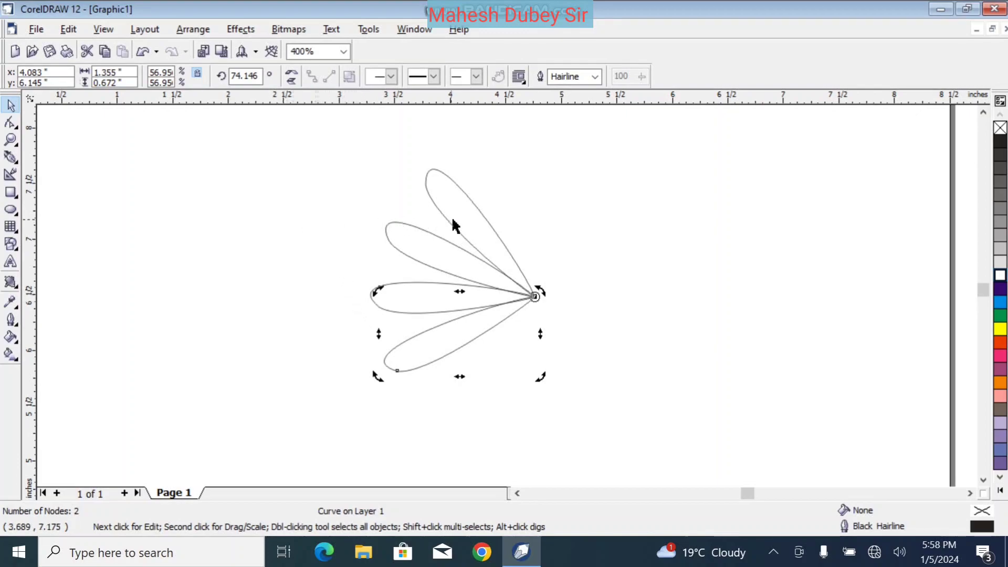
Step: Give the uppermost petal a yellow fill and a yellow outline
click(538, 211)
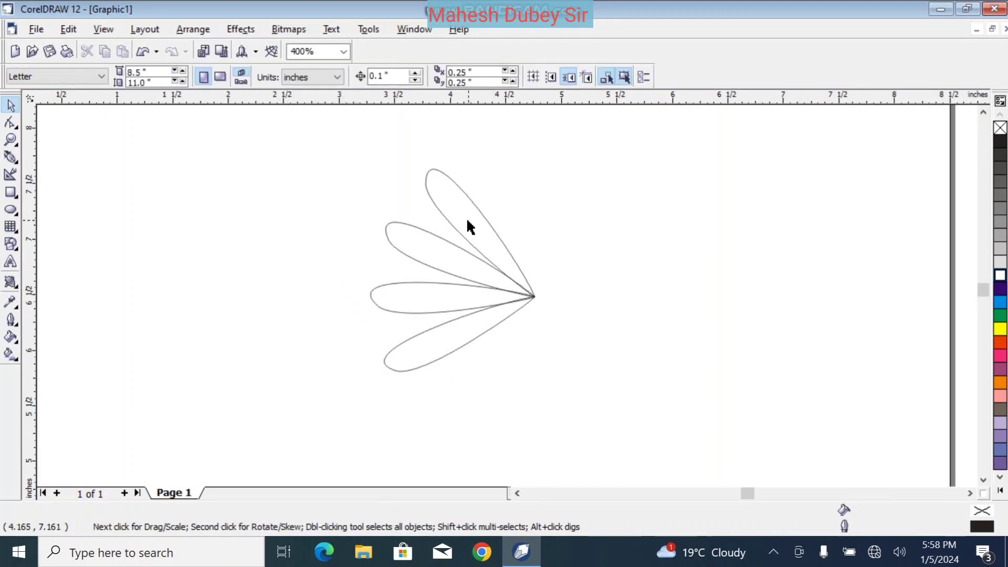
click(470, 226)
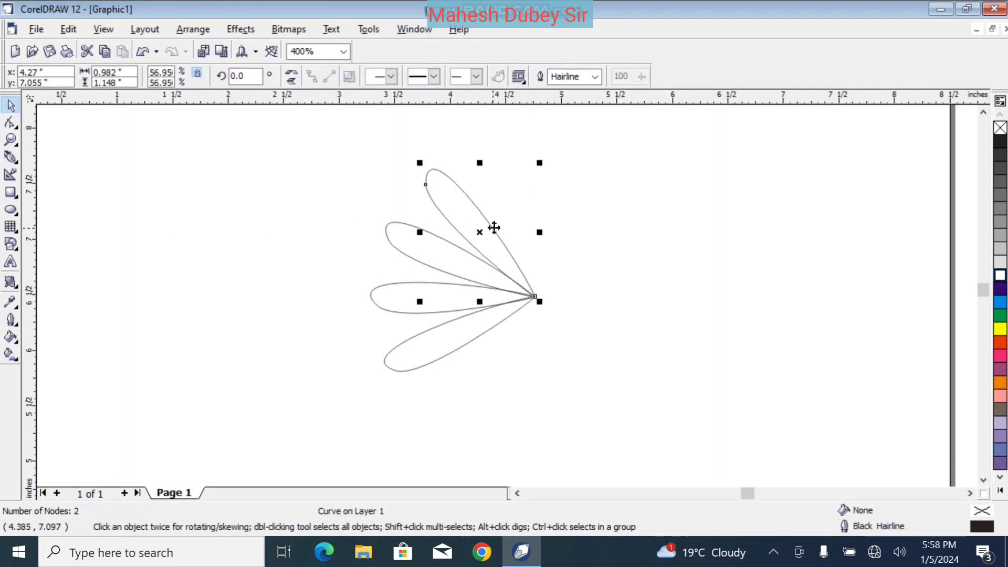
click(1001, 331)
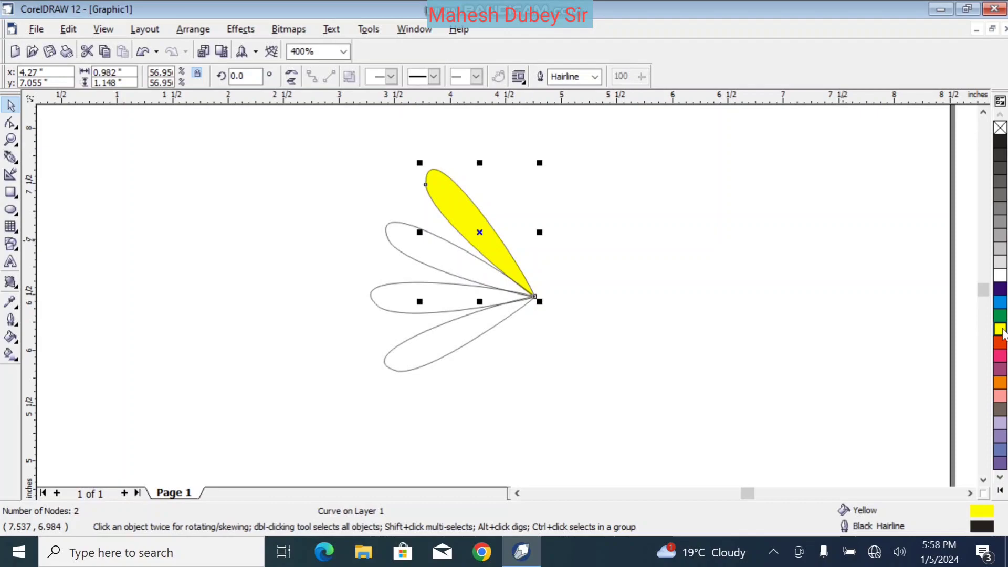
right_click(1002, 331)
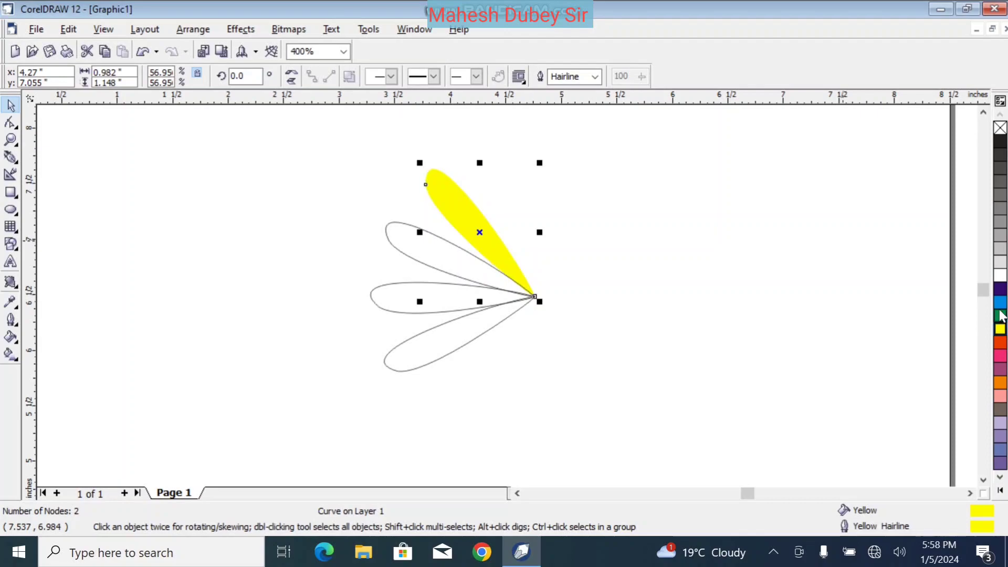
Step: Open the fountain fill settings for the uppermost petal and move the dialog clear of the petals
click(12, 339)
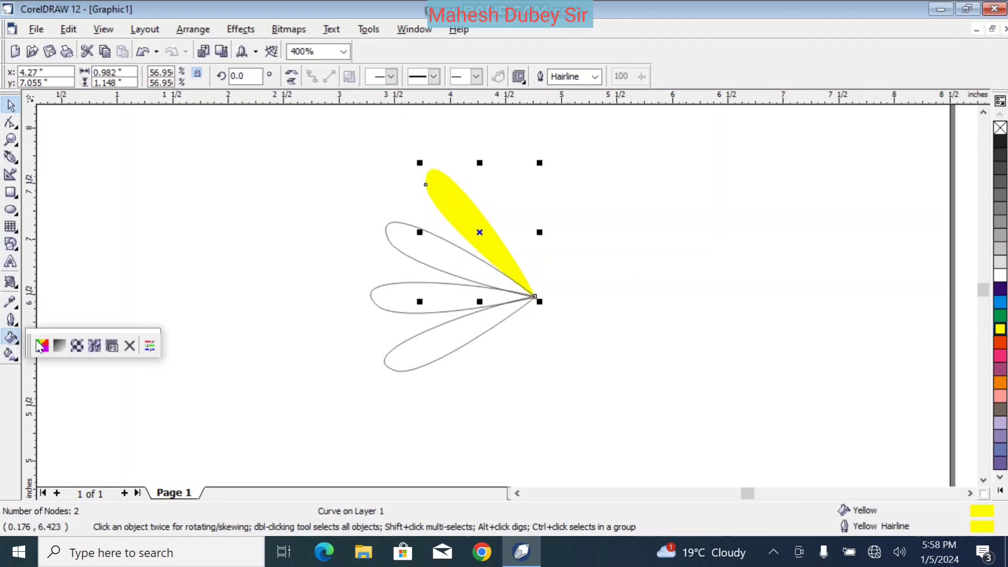
click(61, 346)
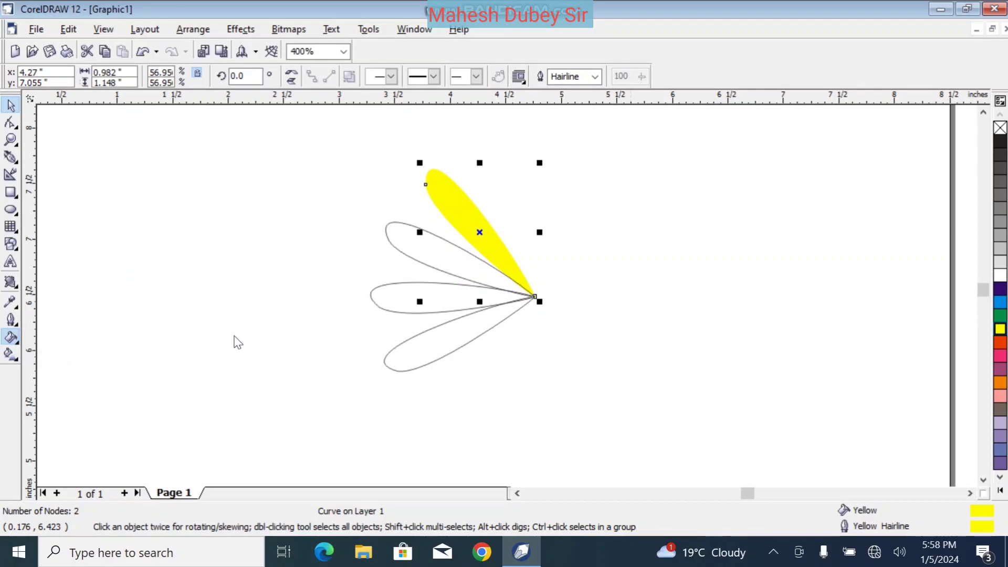
drag(476, 127, 762, 139)
Step: Try the Radial type and the Cylinder - 05, Cylinder - 06 and Cylinder - Pink 02 presets for the uppermost petal's fountain fill
click(703, 164)
click(710, 193)
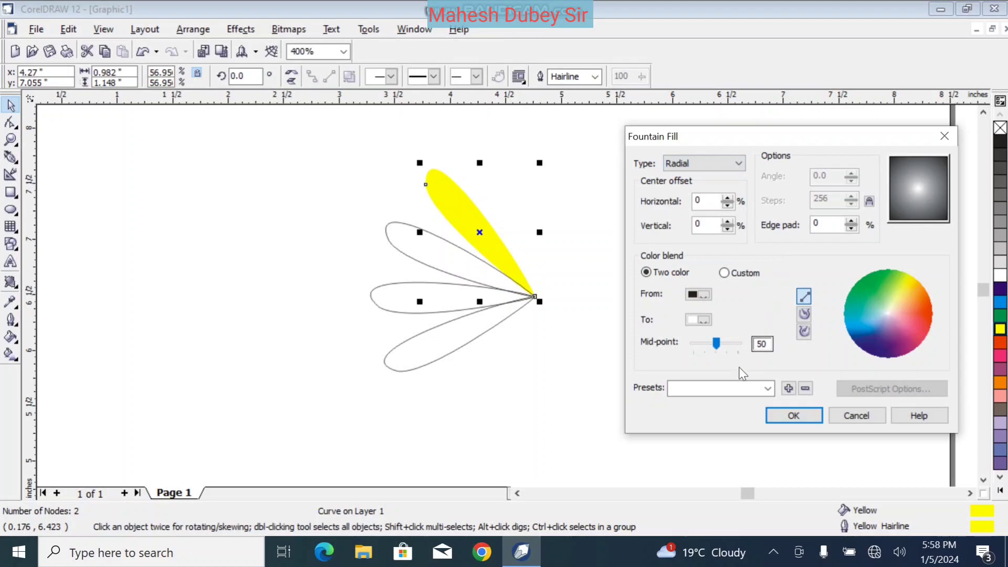
click(768, 389)
click(704, 314)
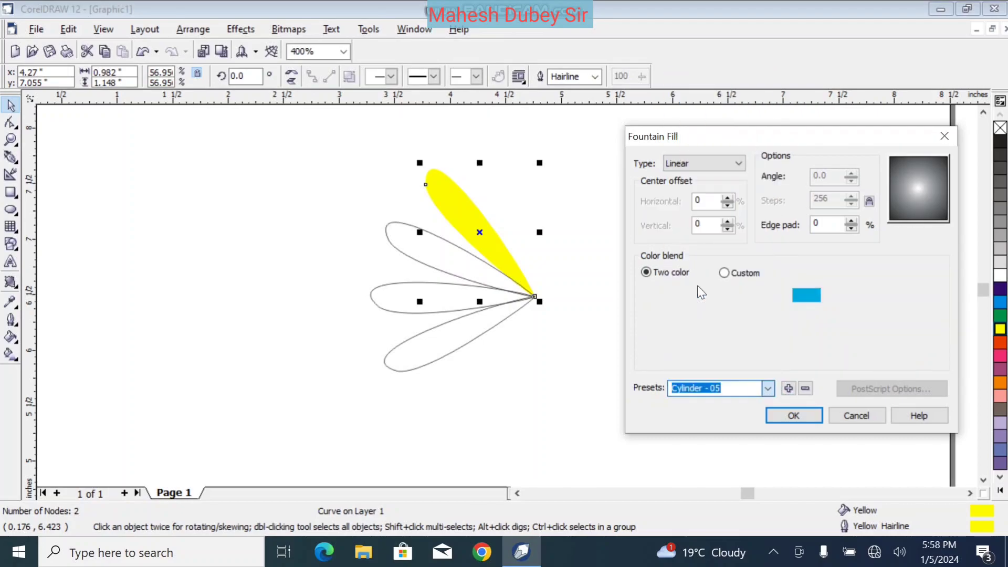
click(768, 388)
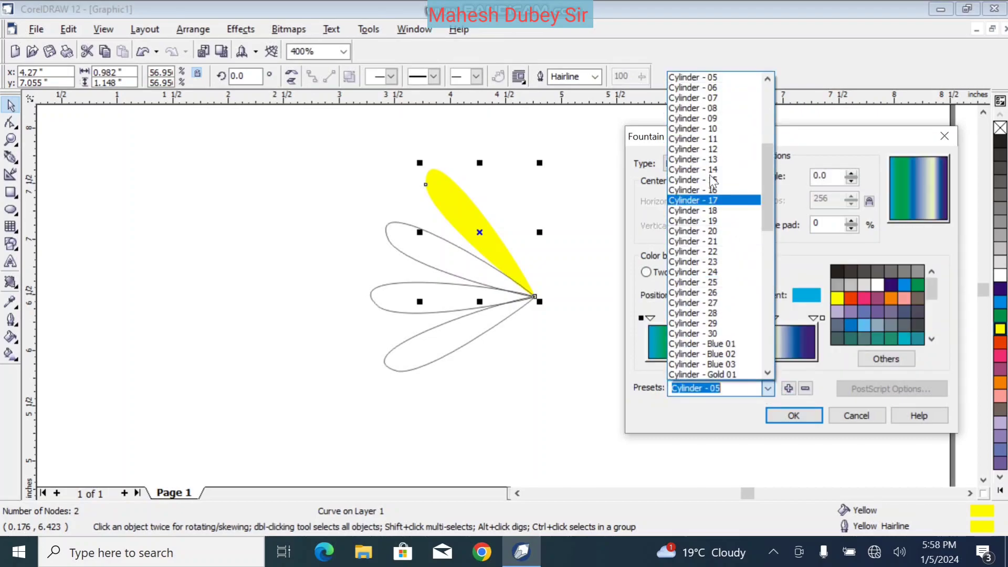
click(704, 87)
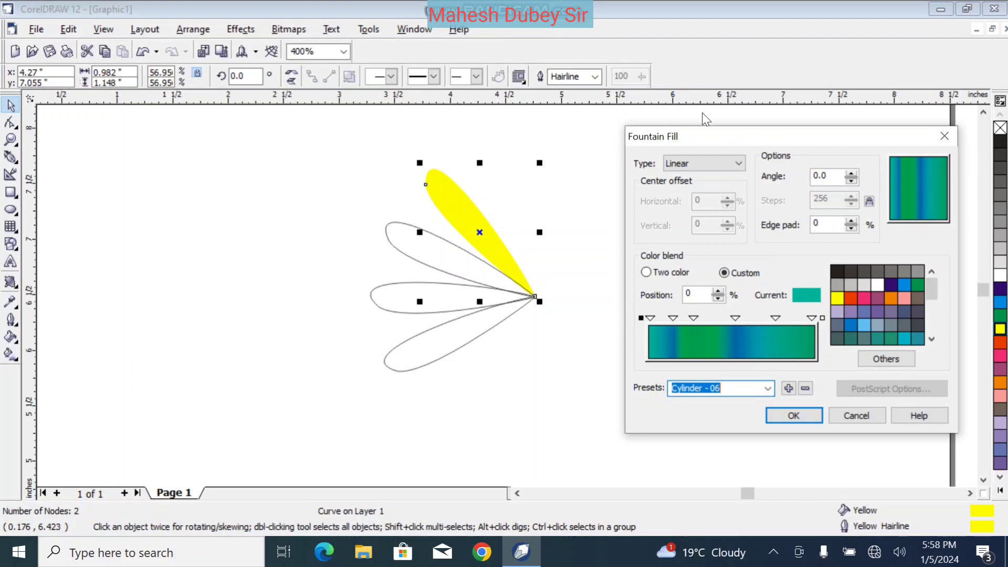
click(766, 388)
scroll(727, 236, down, 9)
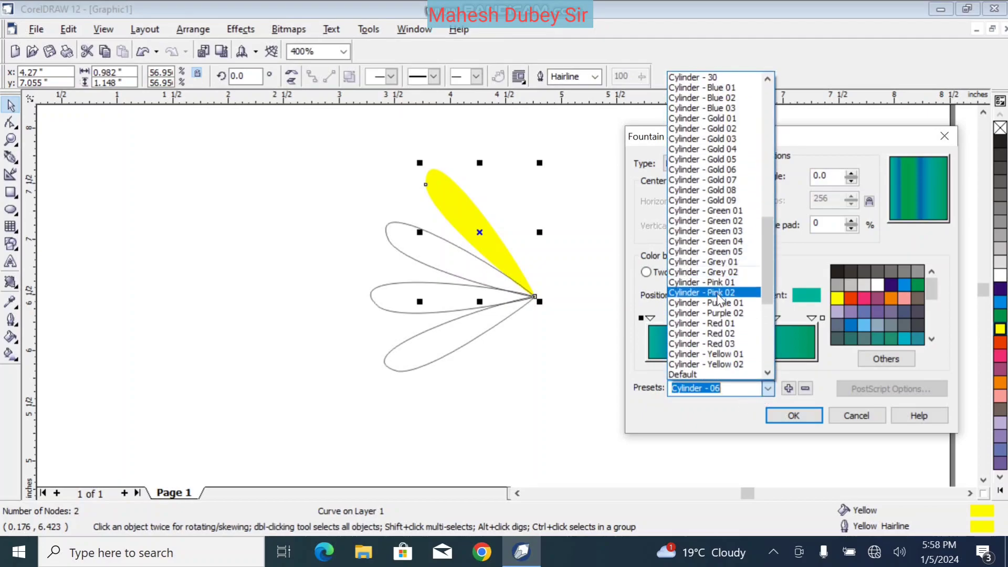
click(719, 294)
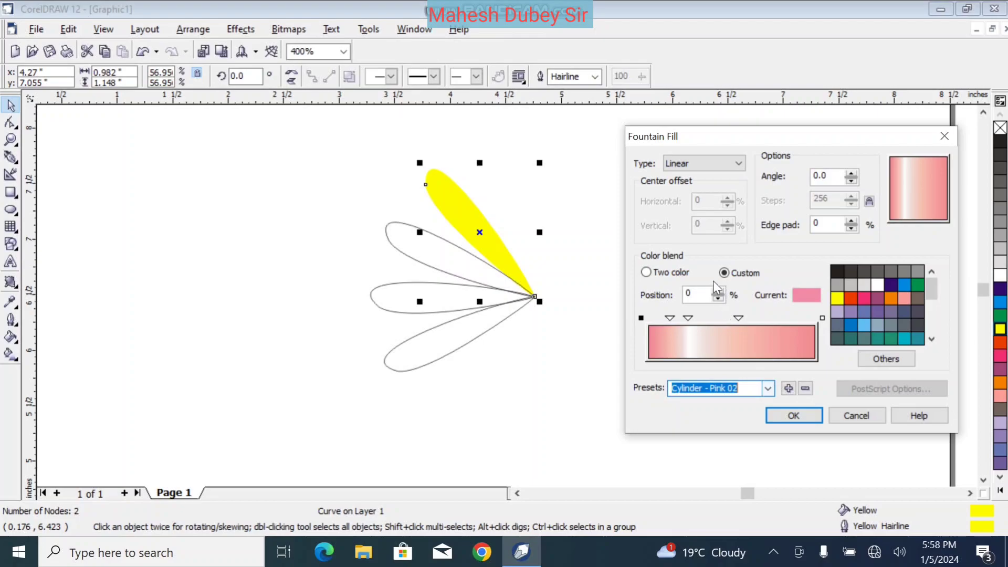
Step: Fill the uppermost petal with a two-color linear fountain blend from yellow to red
click(647, 272)
click(703, 295)
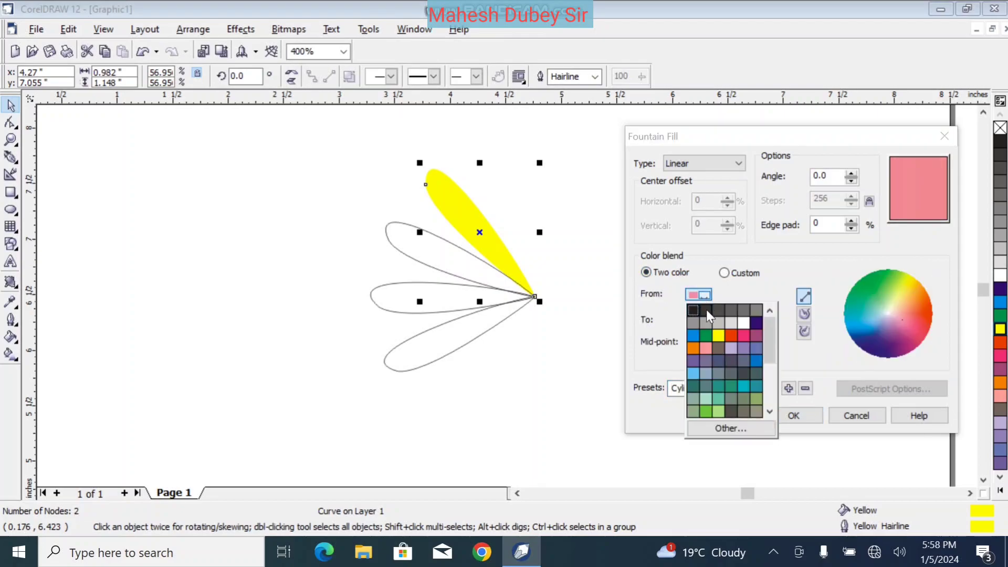
click(724, 337)
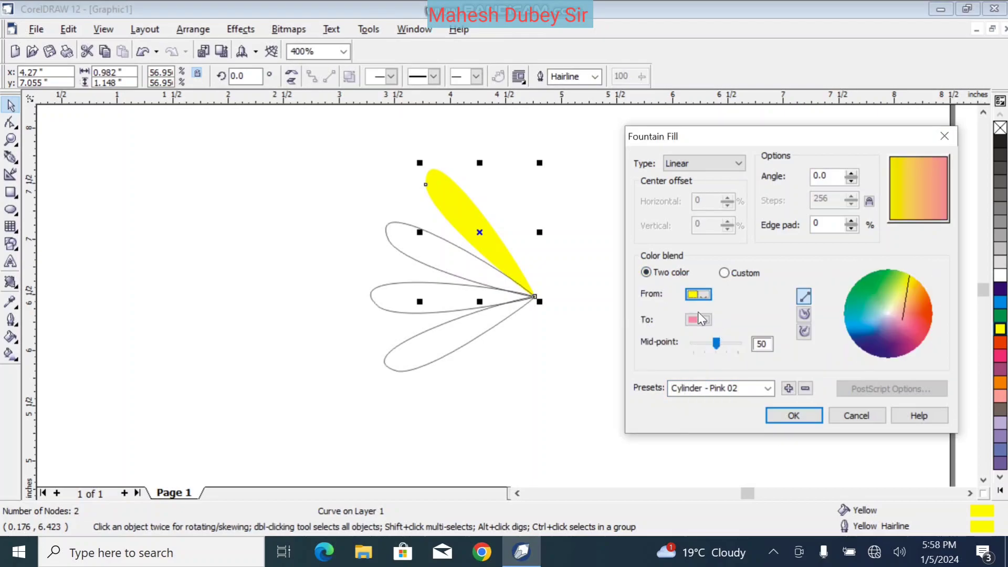
click(703, 319)
click(730, 361)
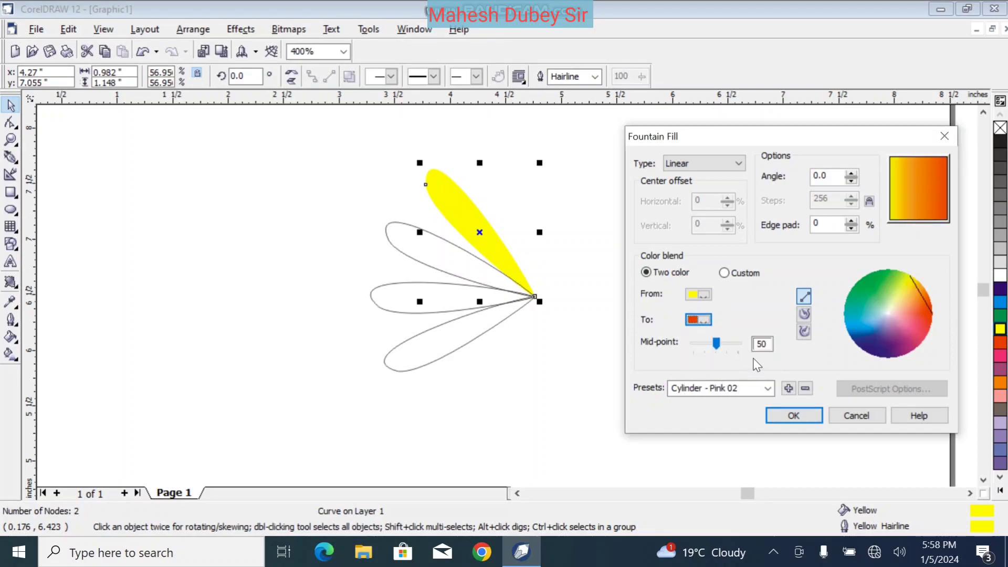
click(791, 415)
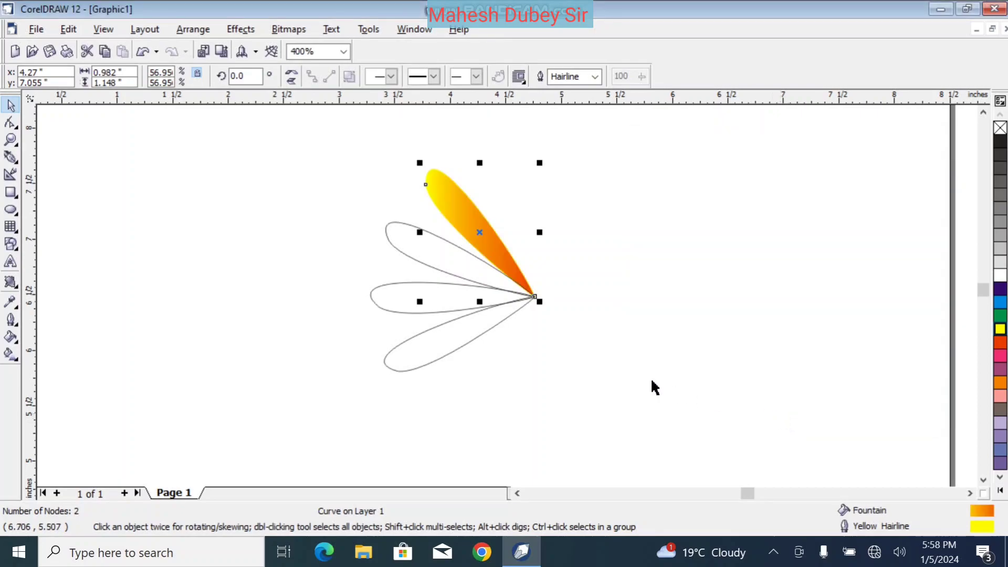
Step: Fill the second petal from the top with a two-color linear fountain blend from light green to yellow
click(446, 256)
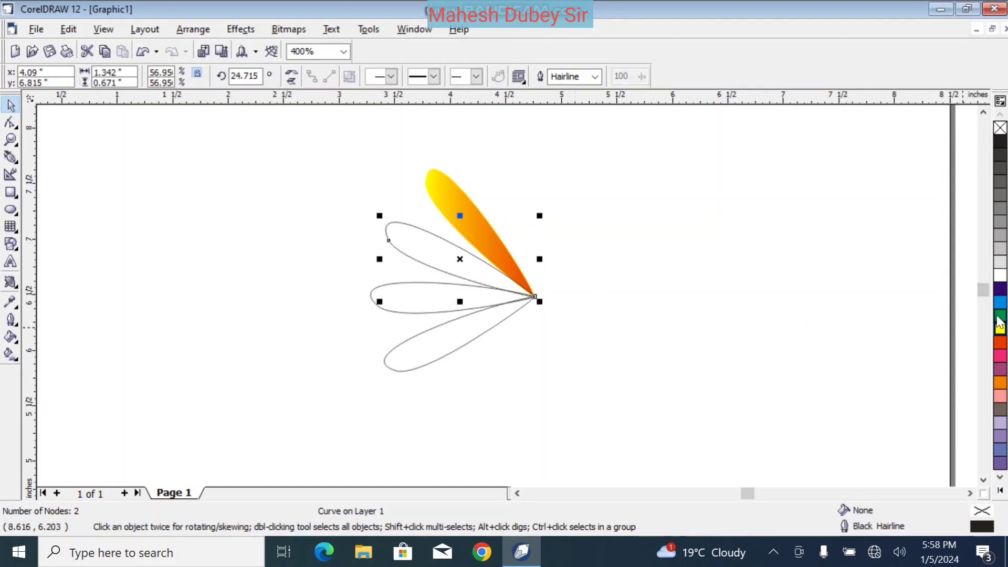
click(16, 337)
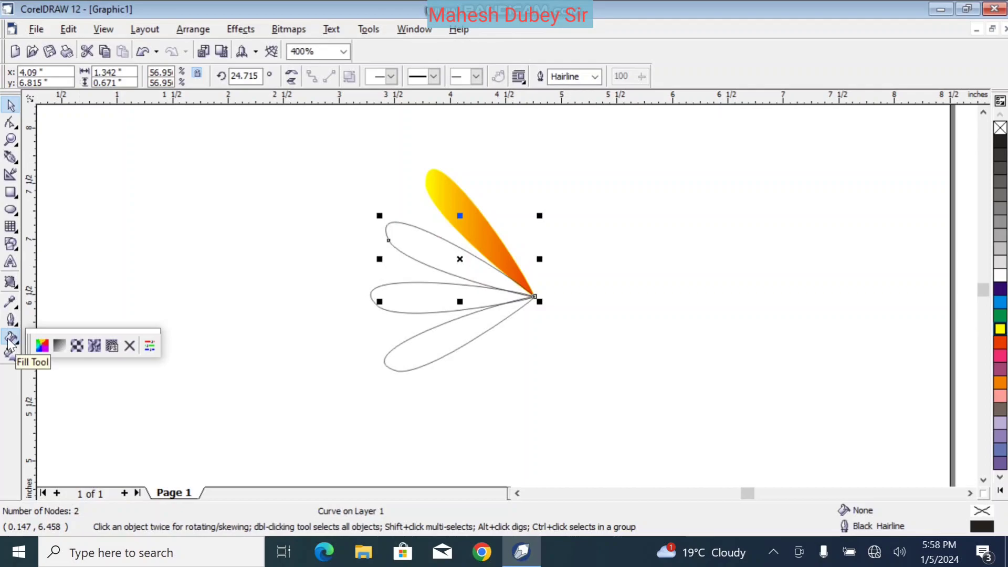
click(62, 345)
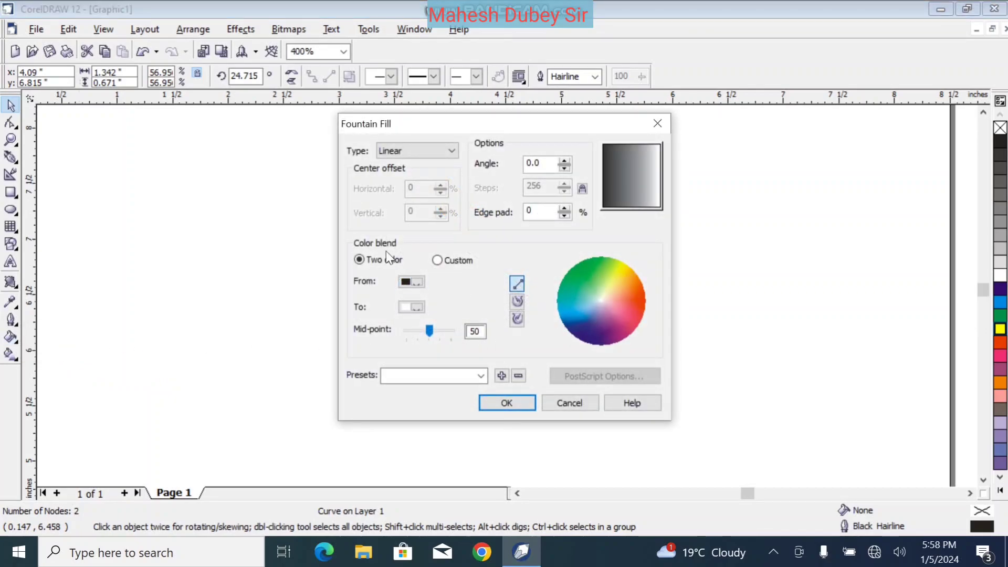
click(420, 282)
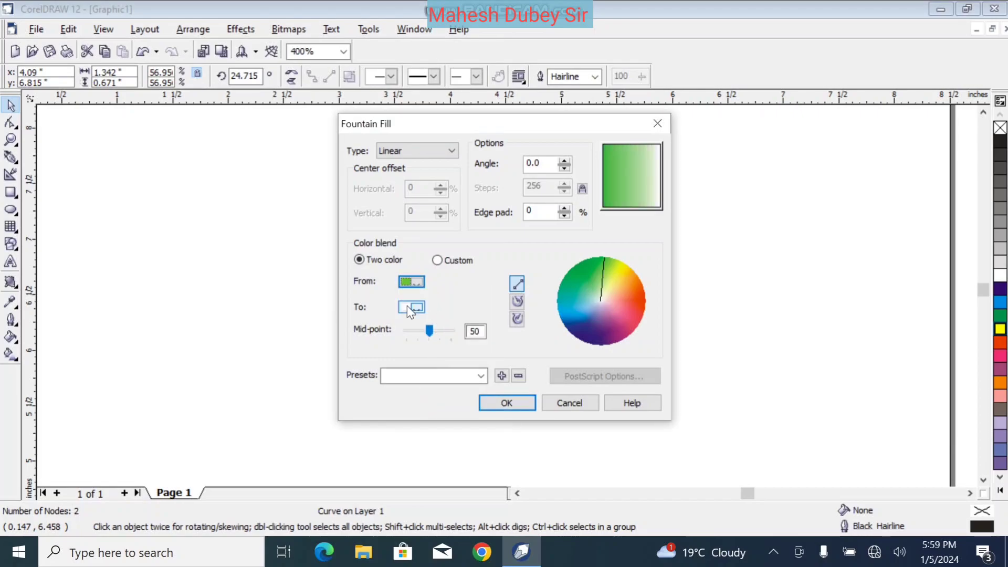
click(408, 307)
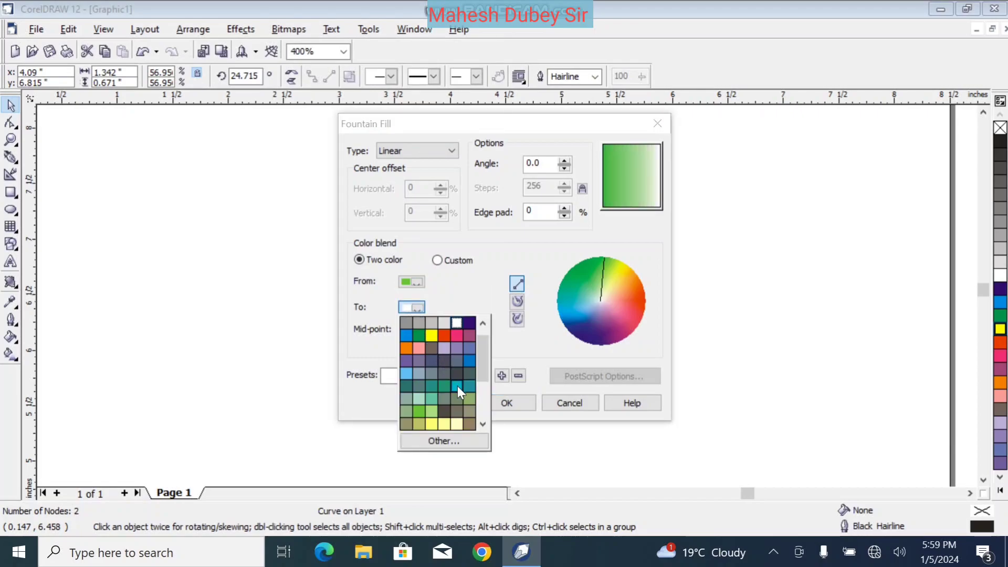
click(435, 339)
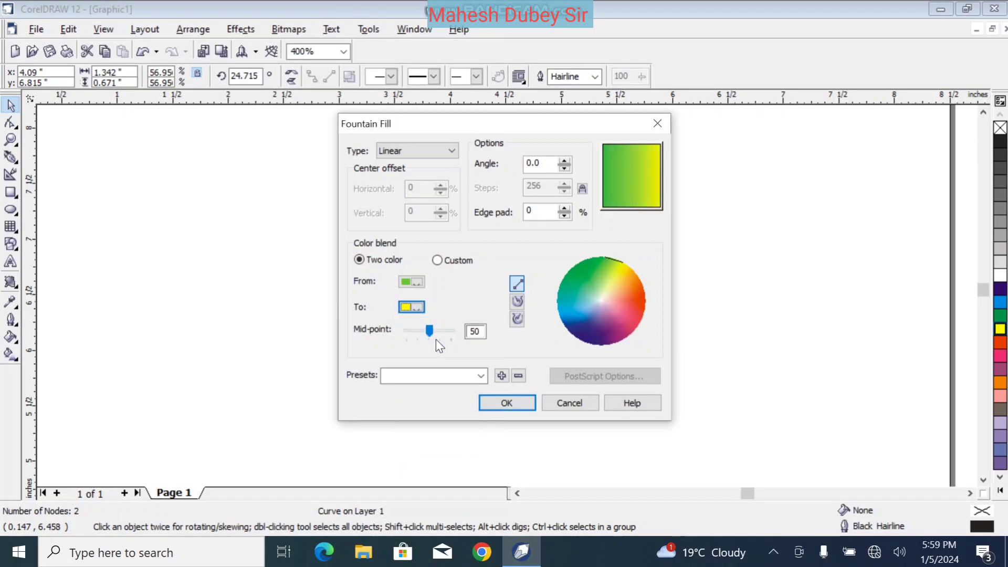
click(495, 402)
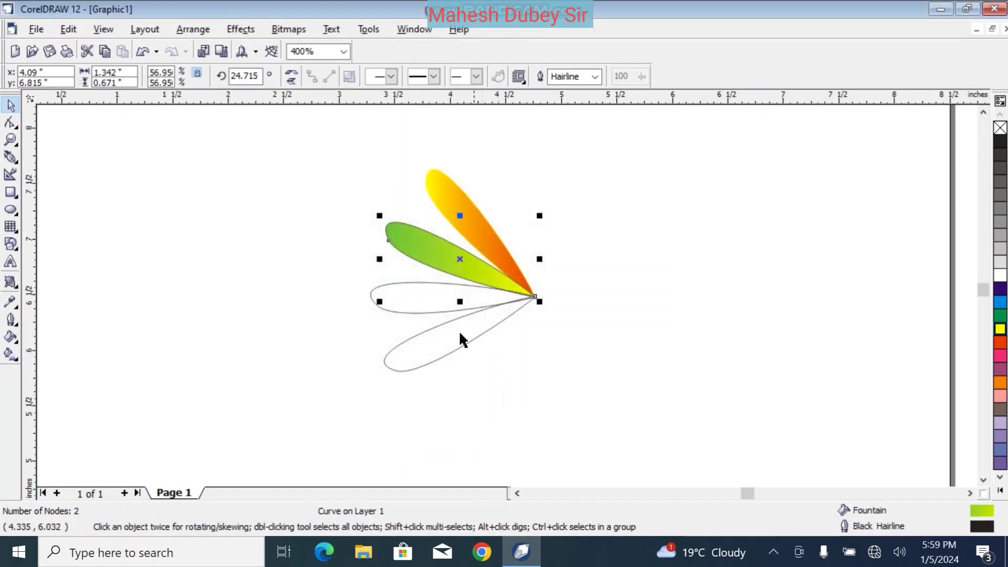
Step: Fill the third petal from the top with a two-color linear fountain blend from light blue to red
click(397, 309)
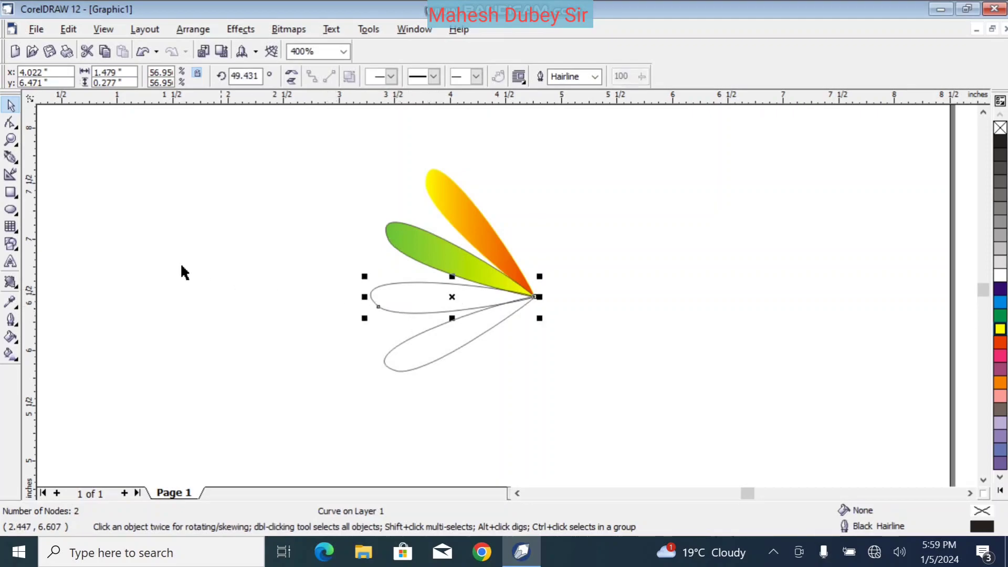
click(17, 336)
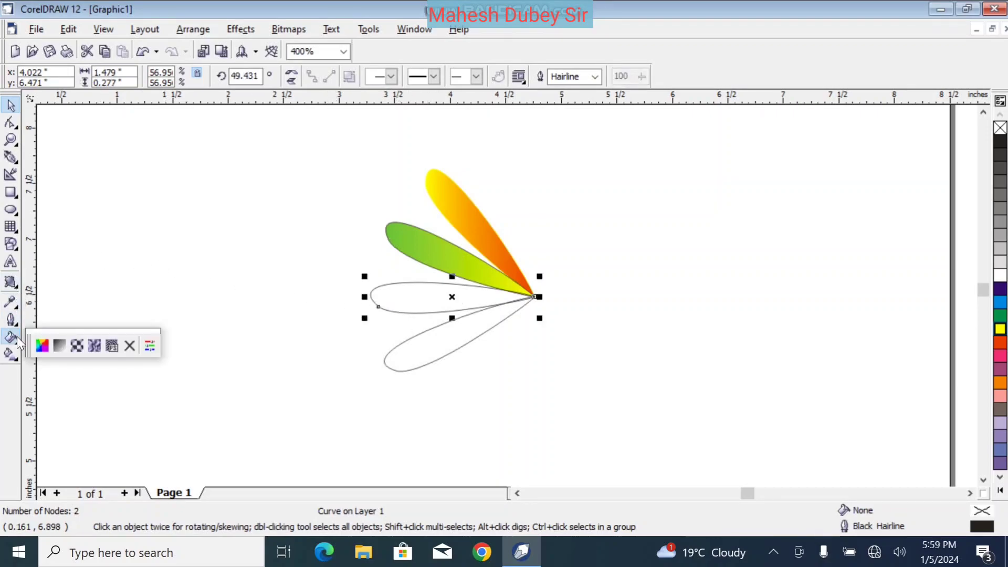
click(58, 345)
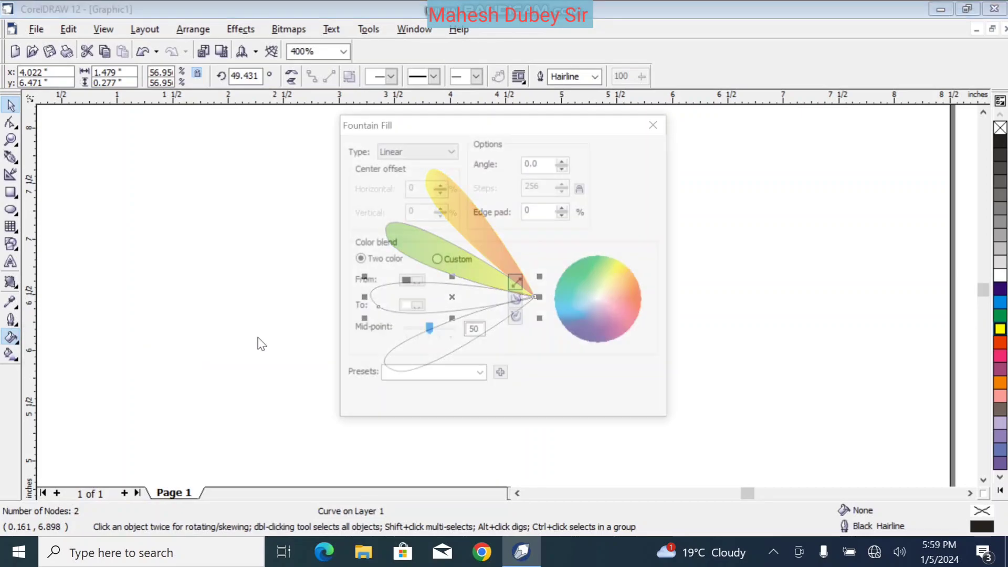
click(418, 284)
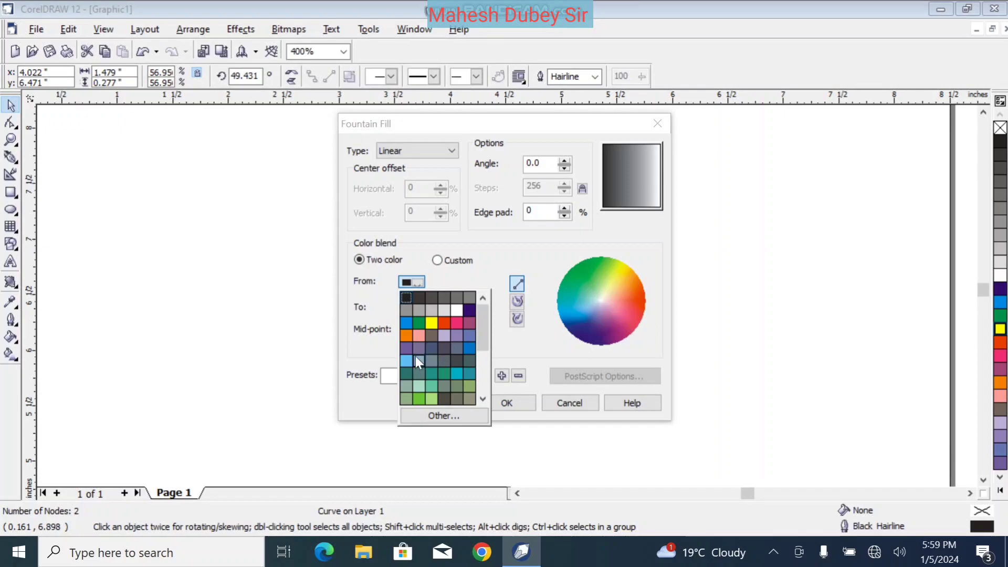
click(409, 358)
click(416, 307)
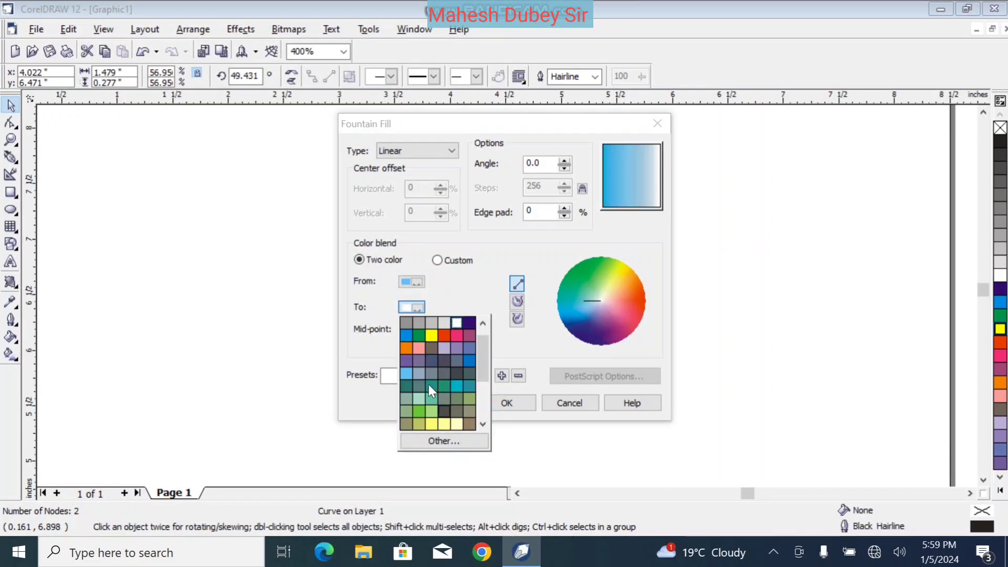
click(444, 335)
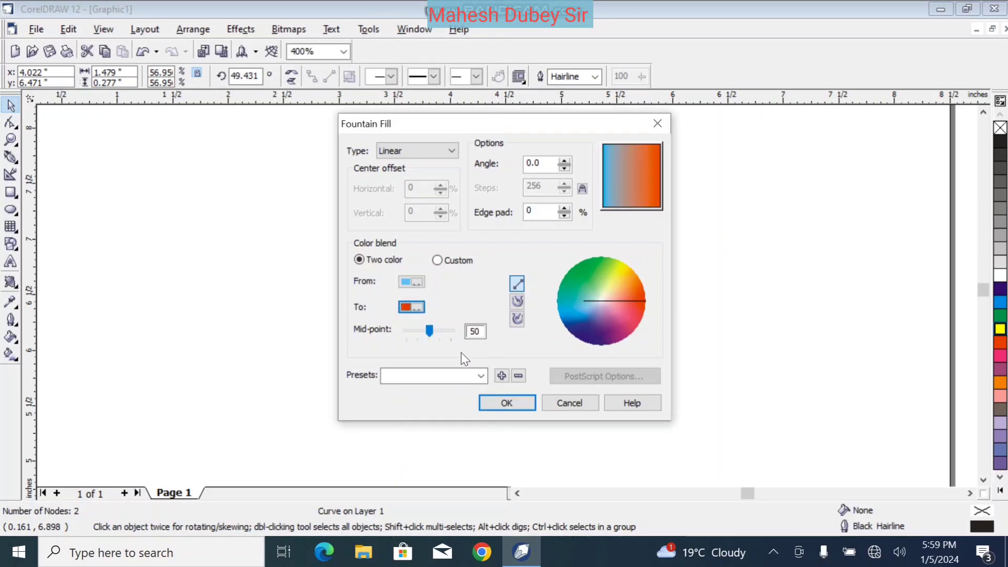
click(507, 403)
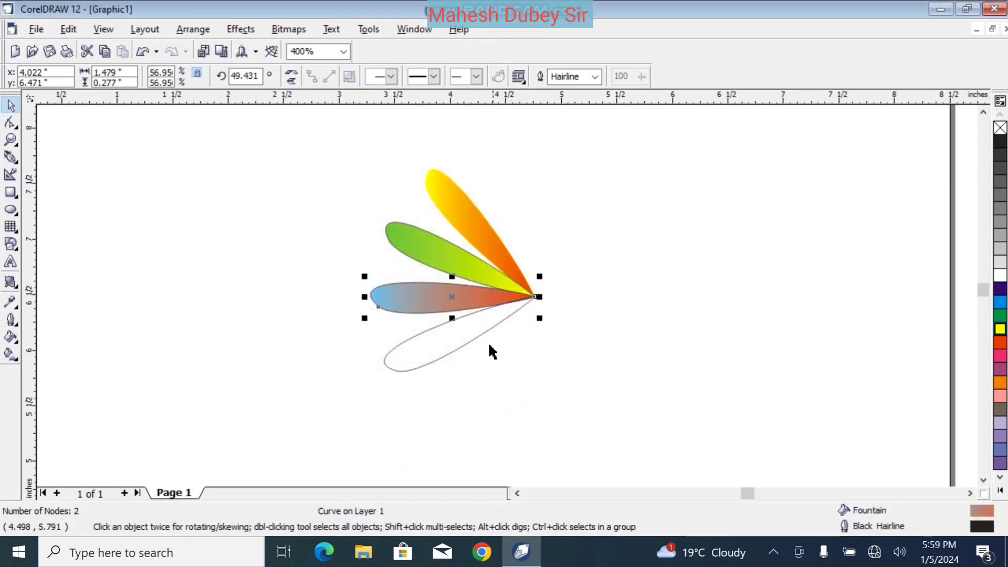
Step: Fill the lowest petal with a two-color linear fountain blend from white to light red
click(443, 349)
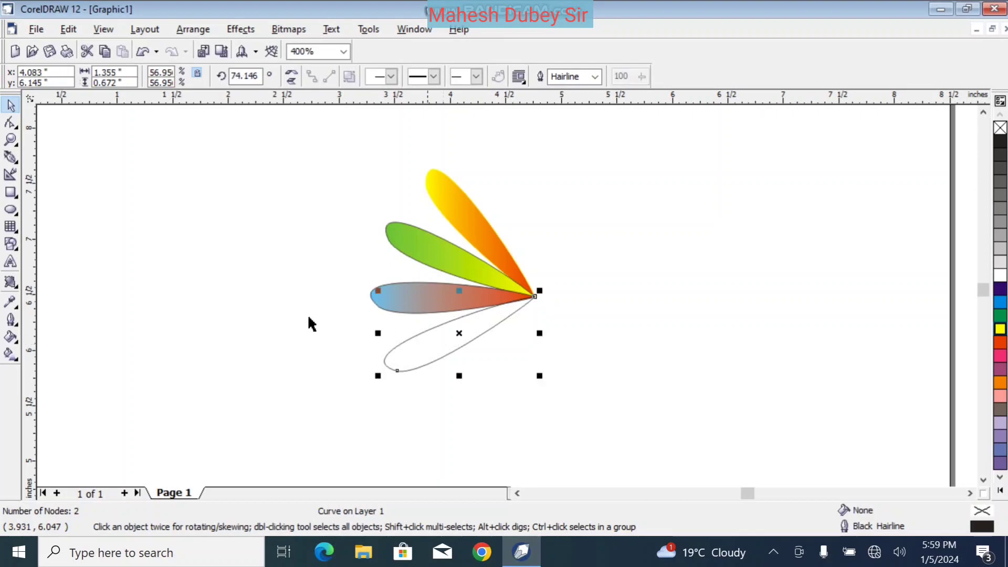
click(11, 339)
click(55, 348)
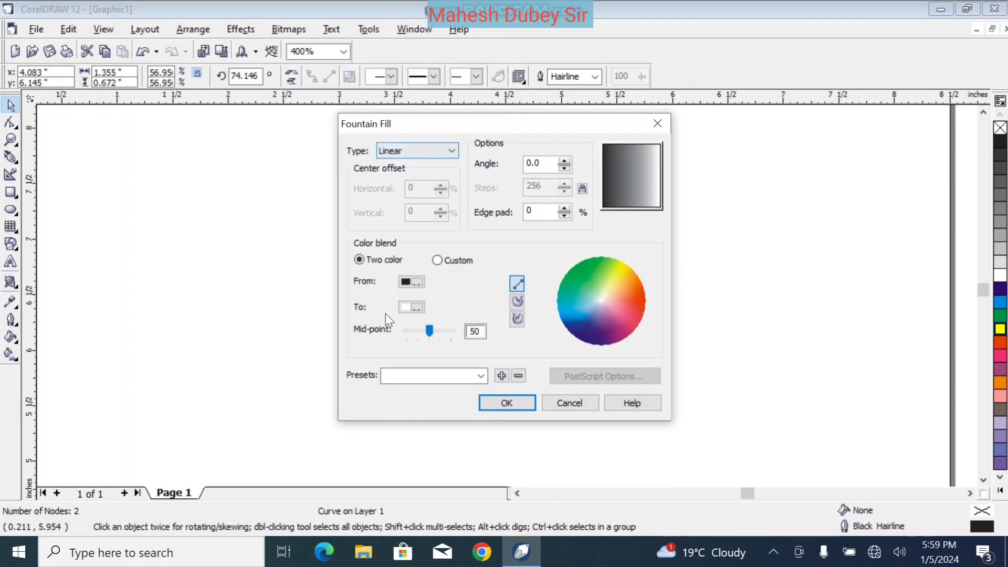
click(417, 282)
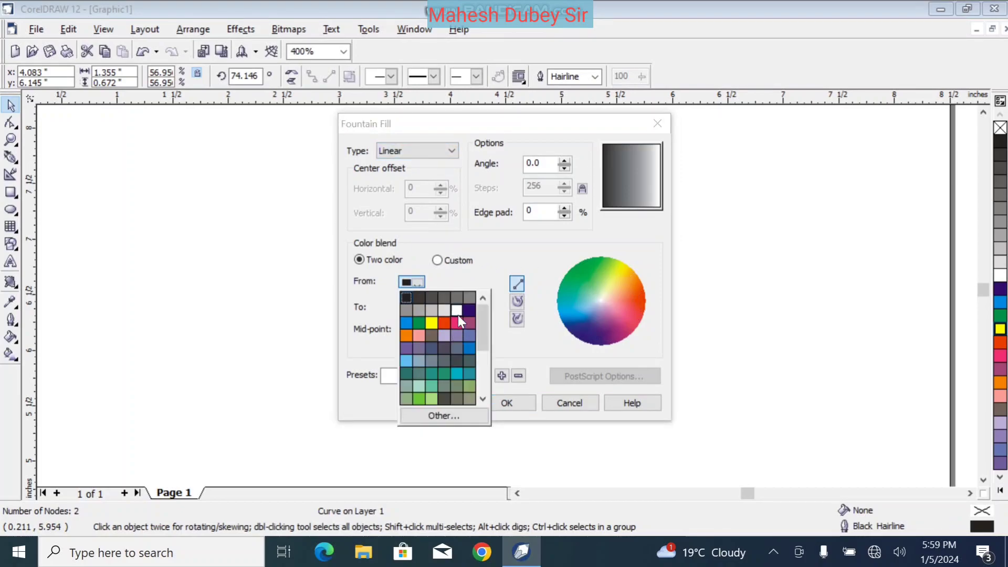
click(458, 313)
click(413, 306)
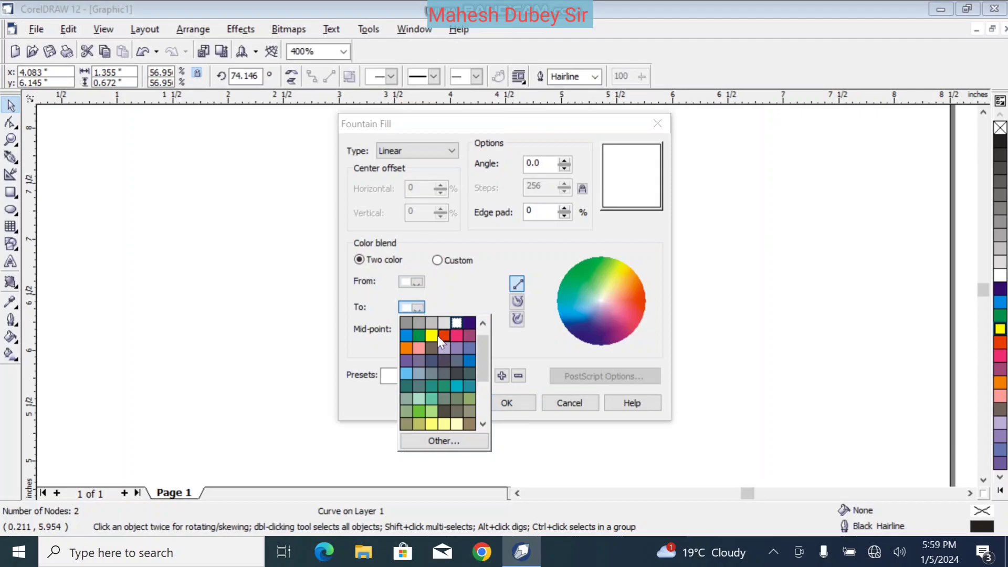
click(430, 335)
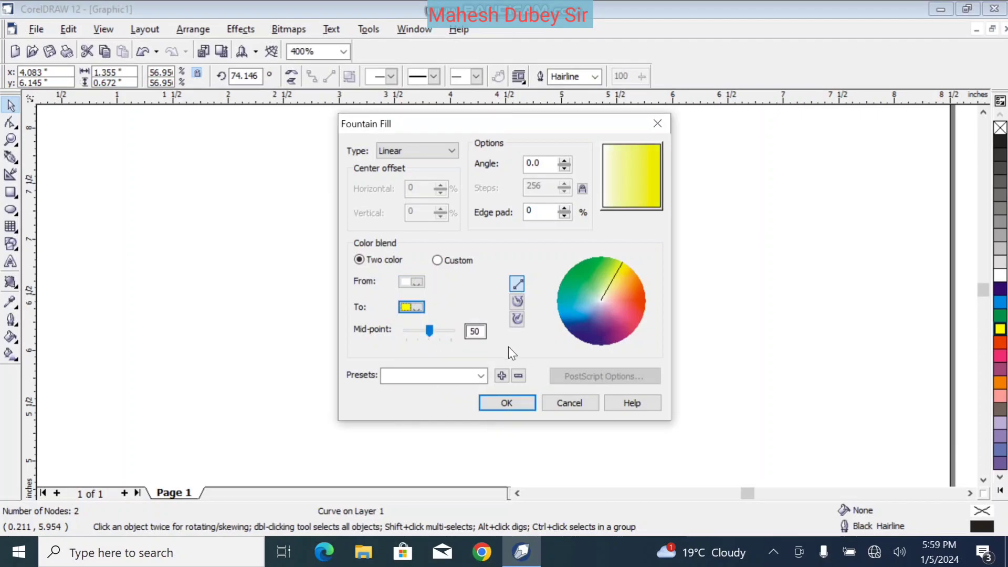
click(419, 309)
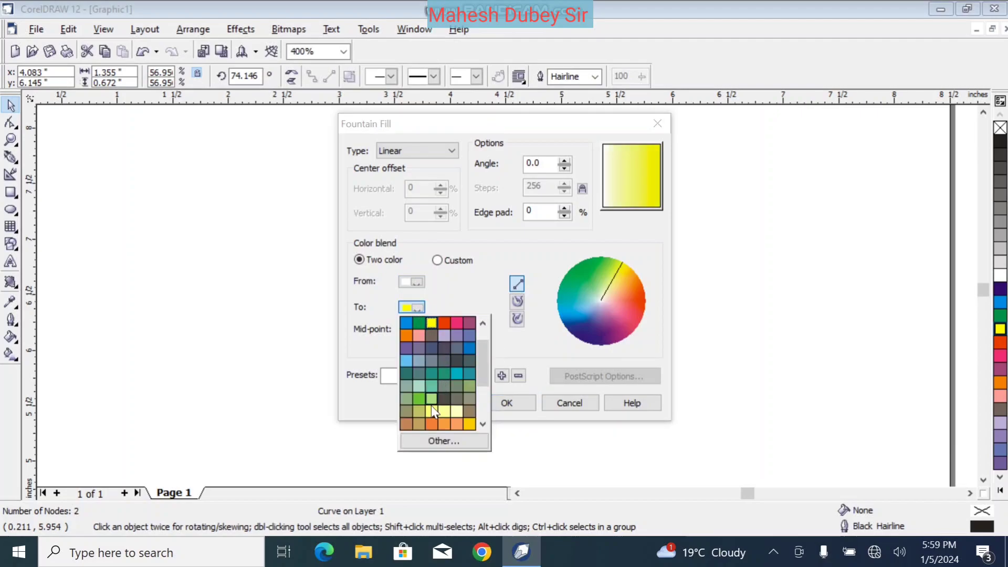
click(431, 409)
click(414, 308)
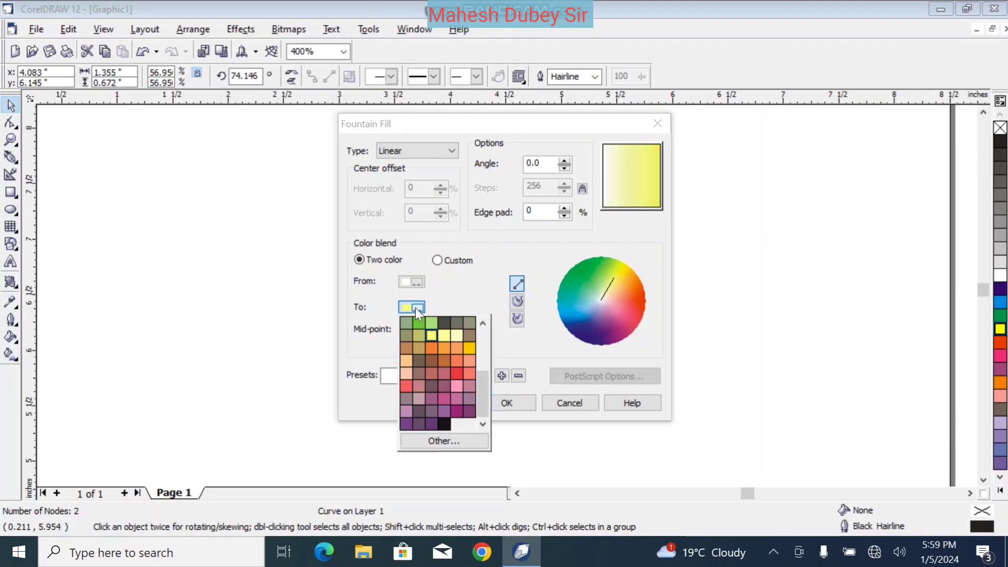
click(454, 373)
click(501, 403)
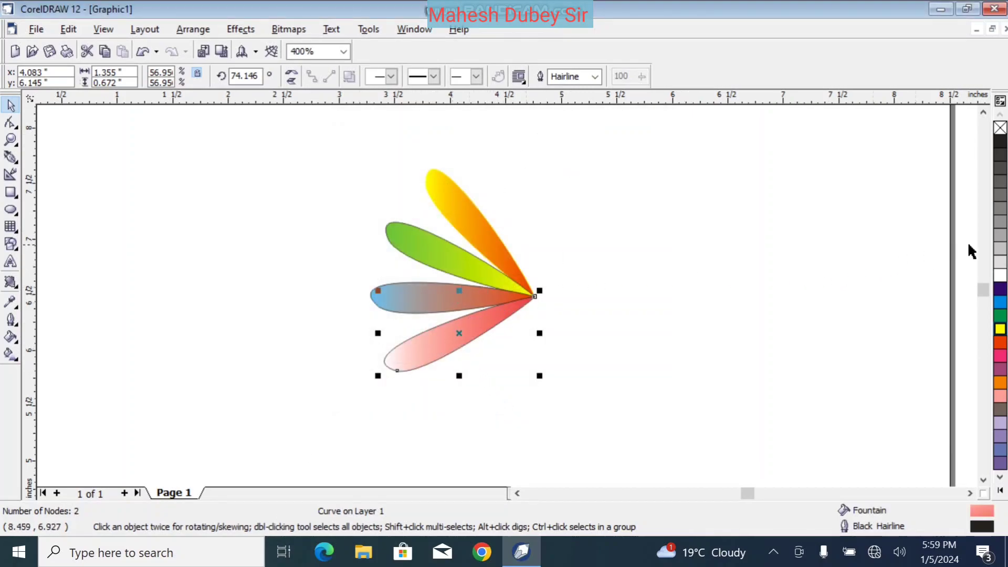
Step: Remove the outlines from all four petals
click(460, 202)
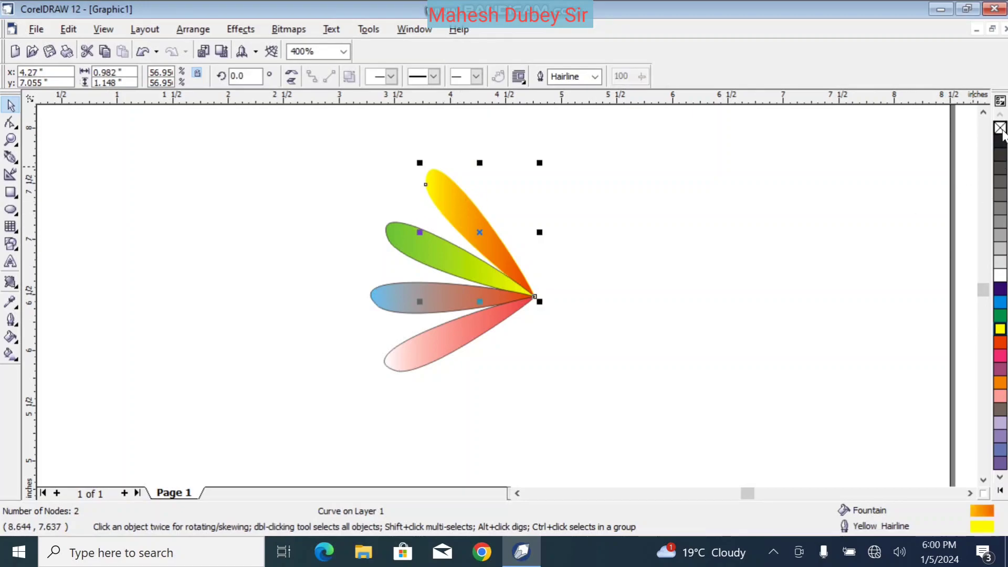
right_click(1000, 127)
click(460, 264)
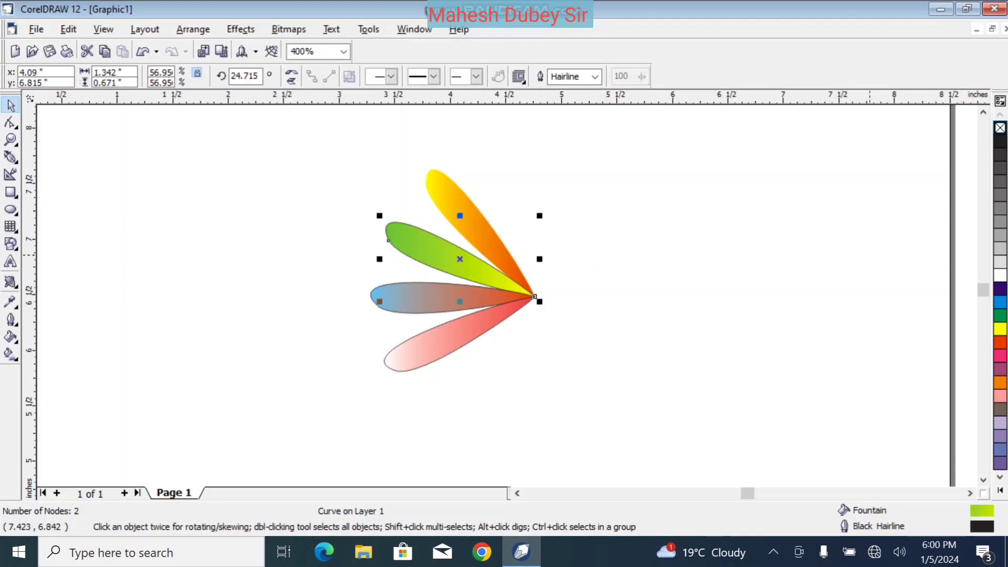
right_click(1000, 128)
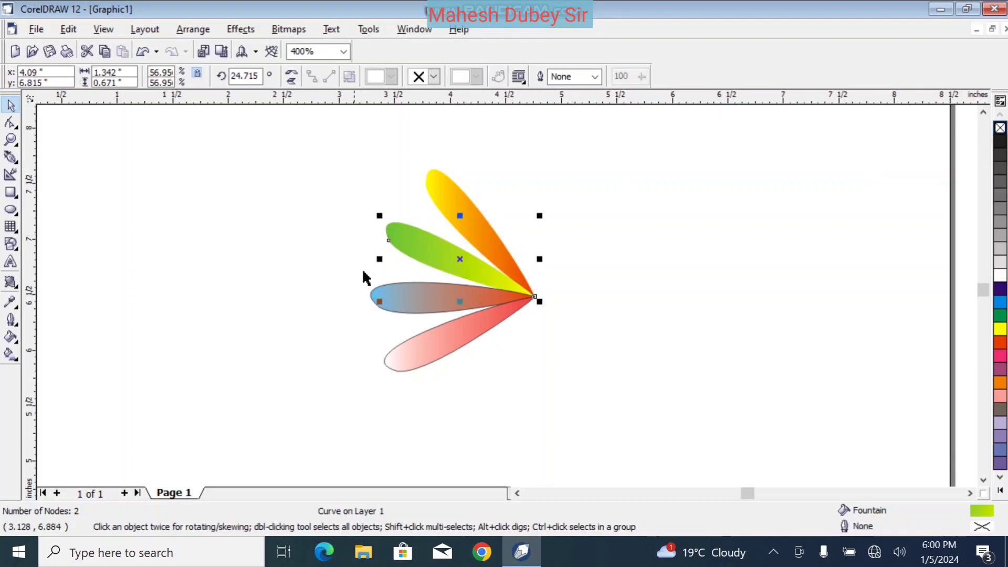
click(423, 295)
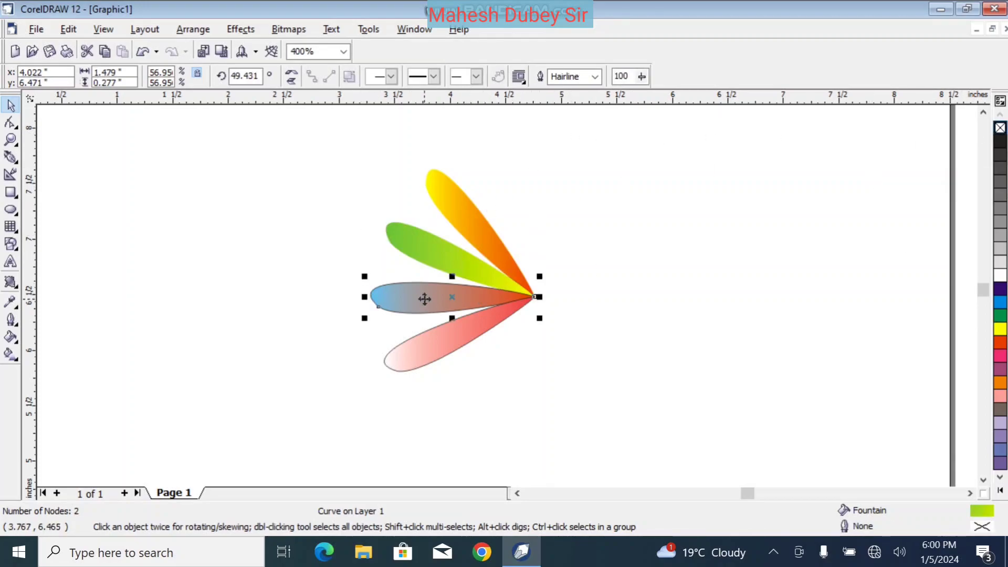
right_click(1000, 127)
click(426, 349)
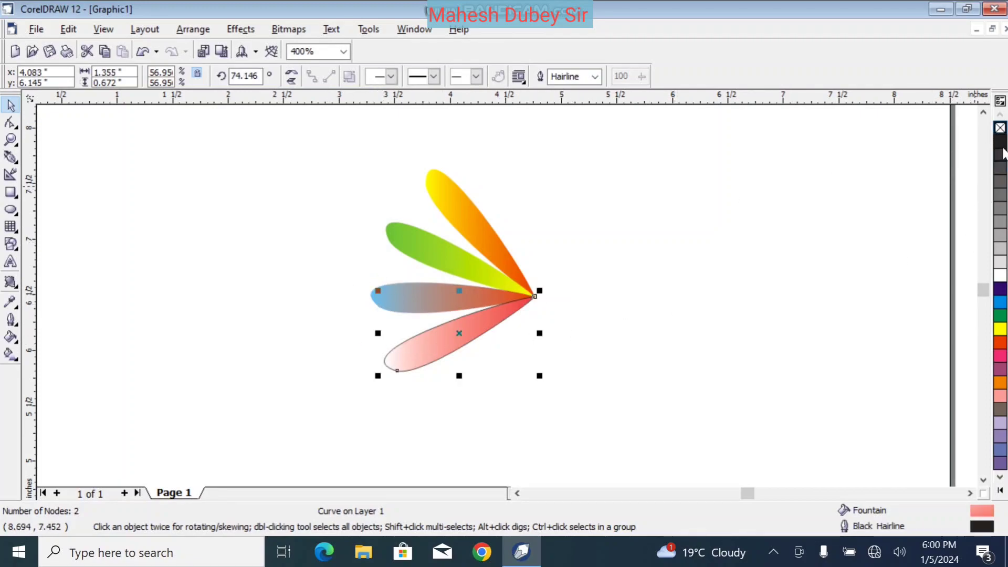
right_click(1000, 129)
click(657, 158)
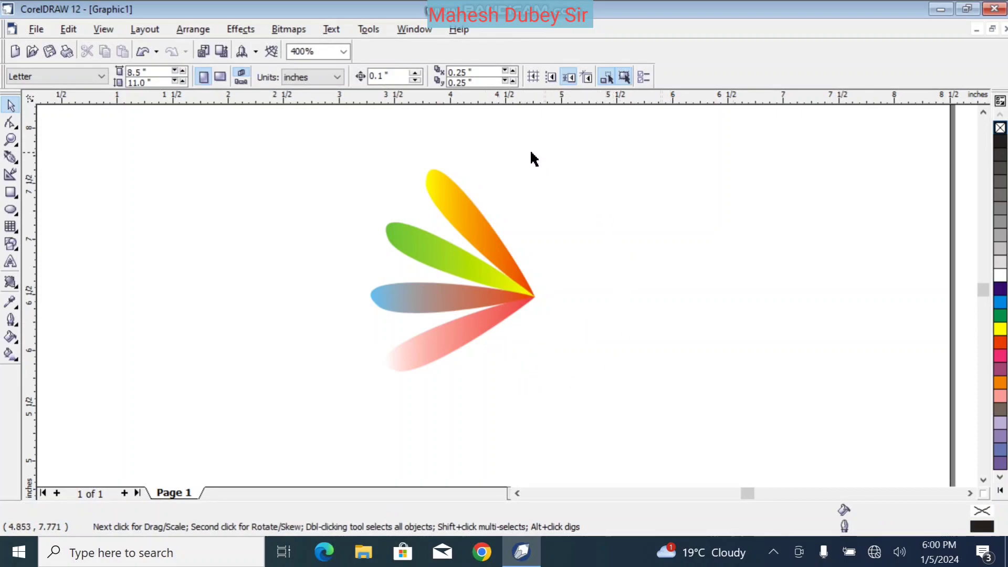
Step: Enlarge all four petals together, keeping the fan within the upper part of the page
drag(605, 150, 350, 446)
drag(452, 162, 166, 106)
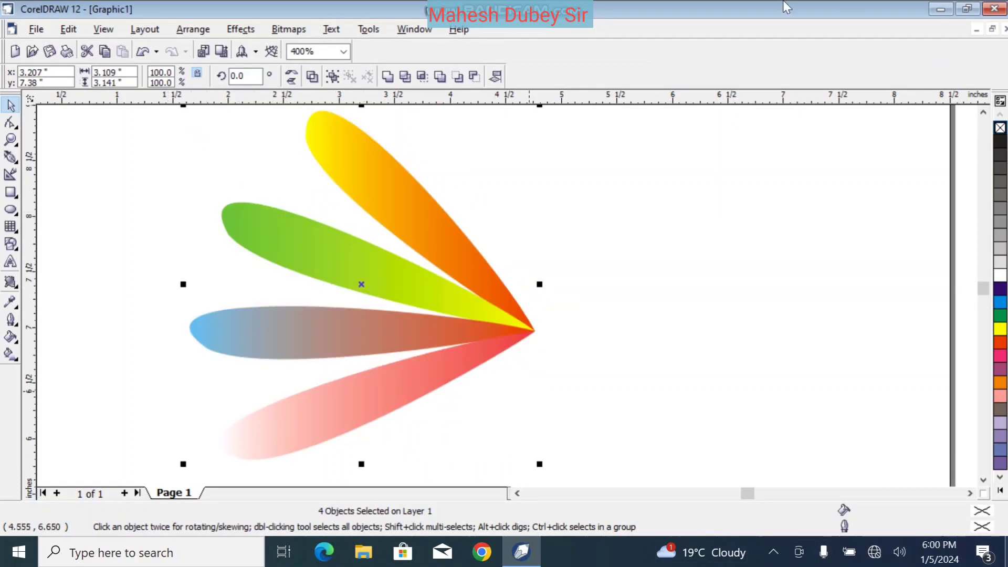
drag(539, 465, 409, 290)
click(565, 279)
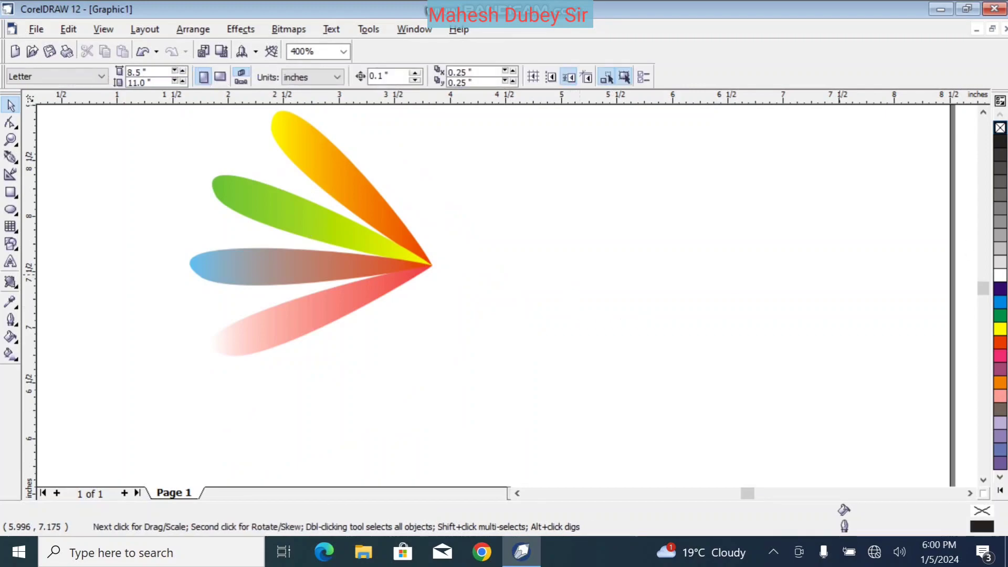
Step: Rotate the yellow-orange petal about 3 degrees counterclockwise around its tip, toward the green petal
click(983, 111)
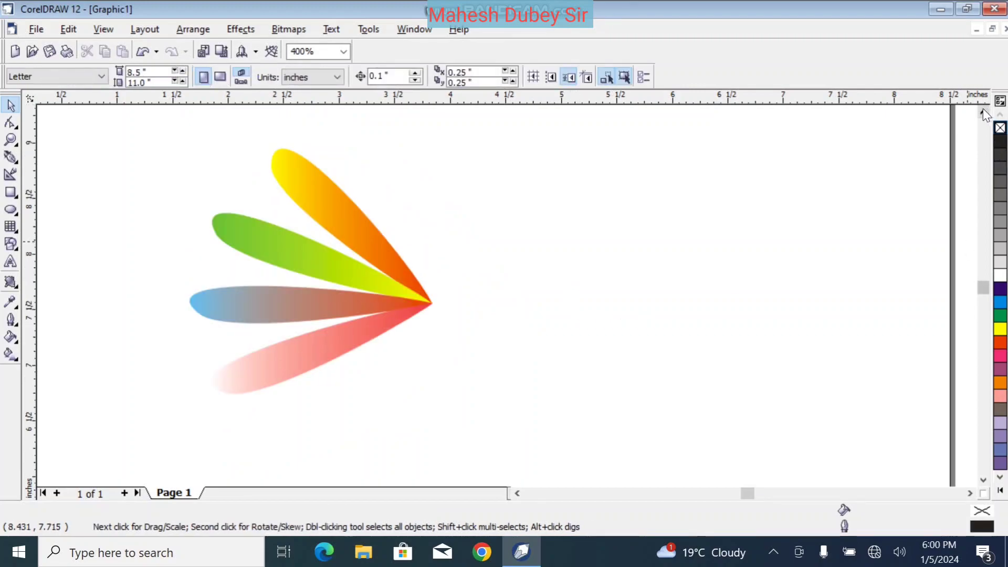
click(334, 208)
click(287, 160)
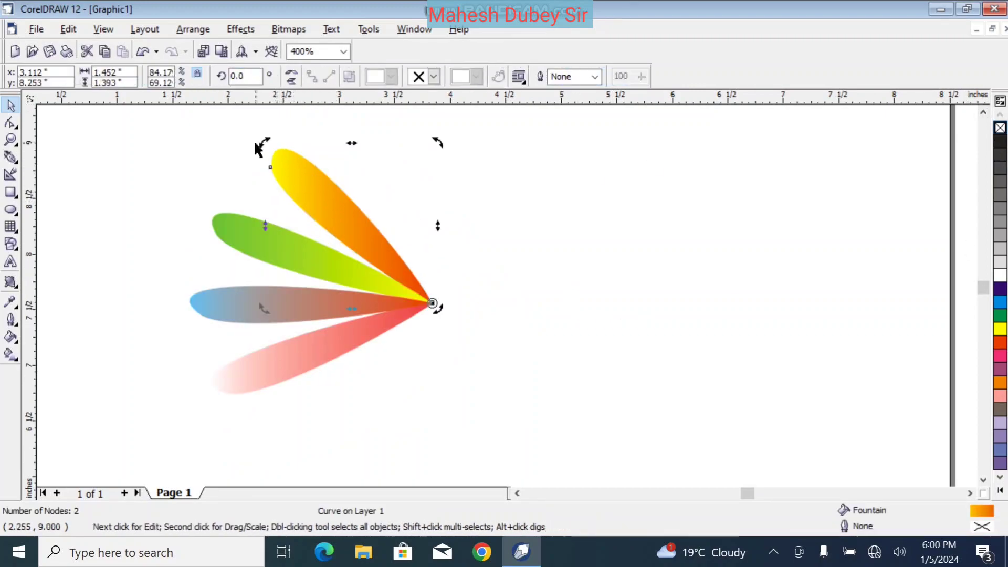
drag(266, 142, 253, 152)
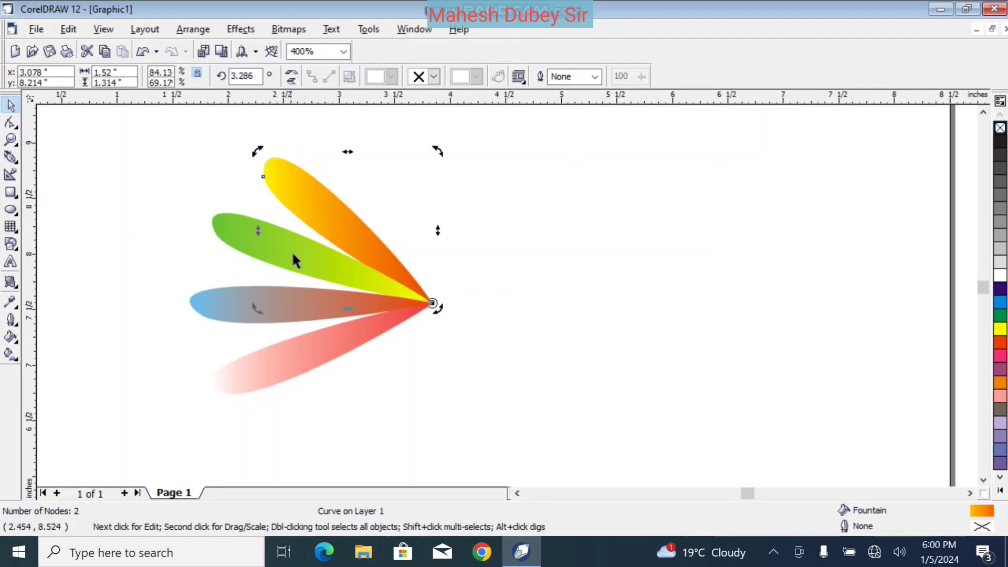
Step: Rotate the blue petal and the pink petal clockwise around their tips to narrow the gaps to the petals above
click(263, 304)
click(223, 307)
drag(183, 279, 198, 261)
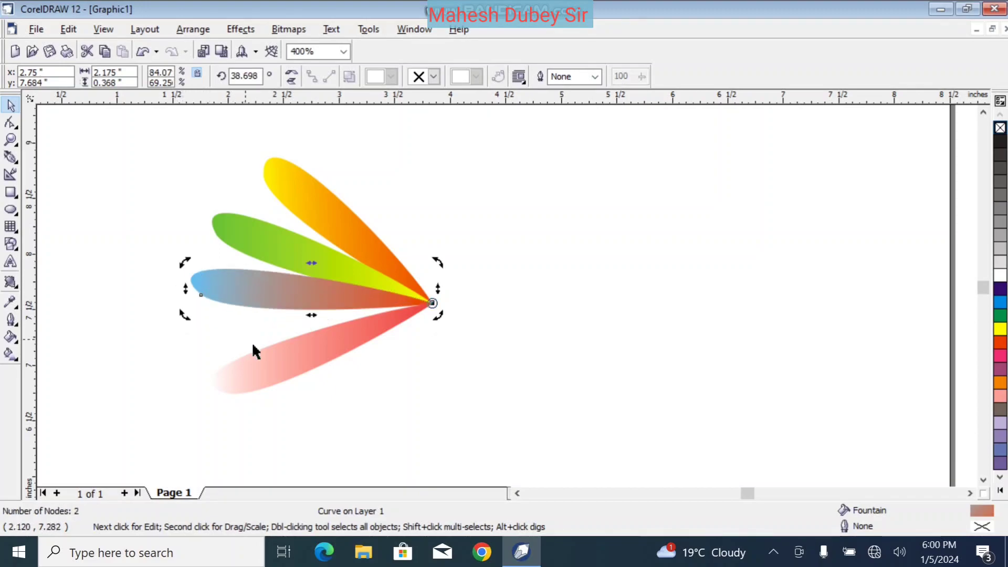
click(269, 370)
click(264, 373)
drag(200, 298, 198, 261)
click(567, 247)
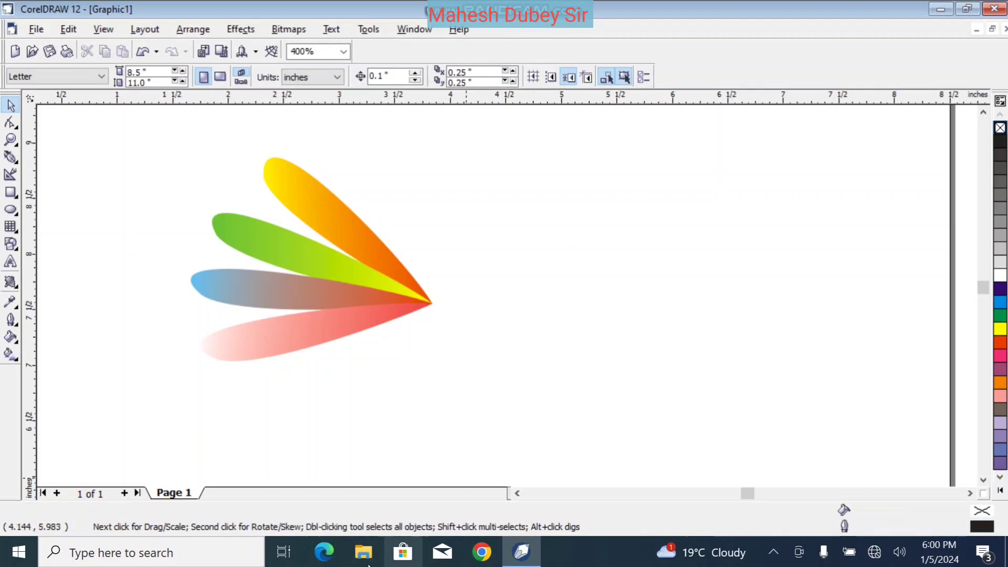
Step: Group the four petals into one object
drag(475, 148, 147, 386)
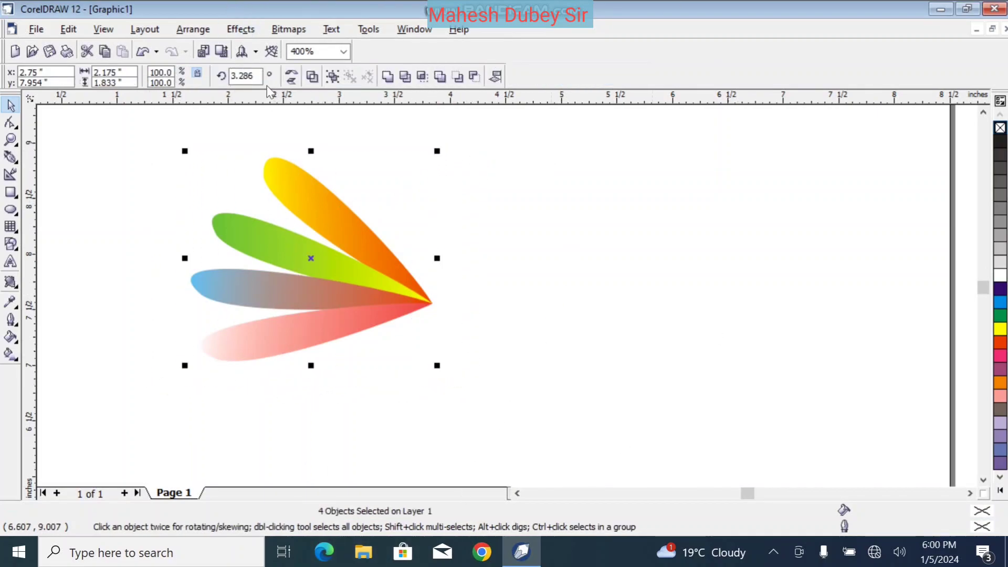
click(182, 30)
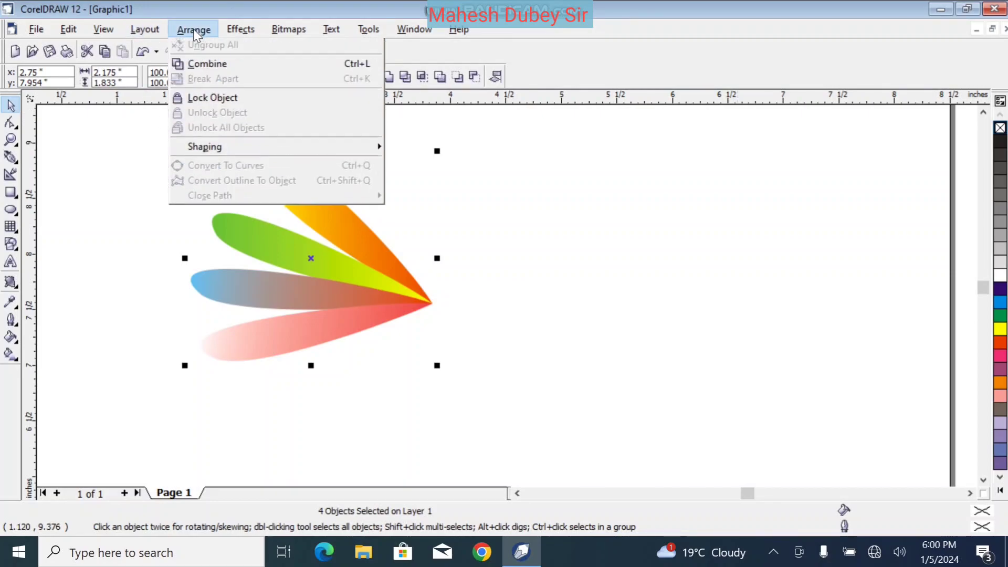
click(216, 117)
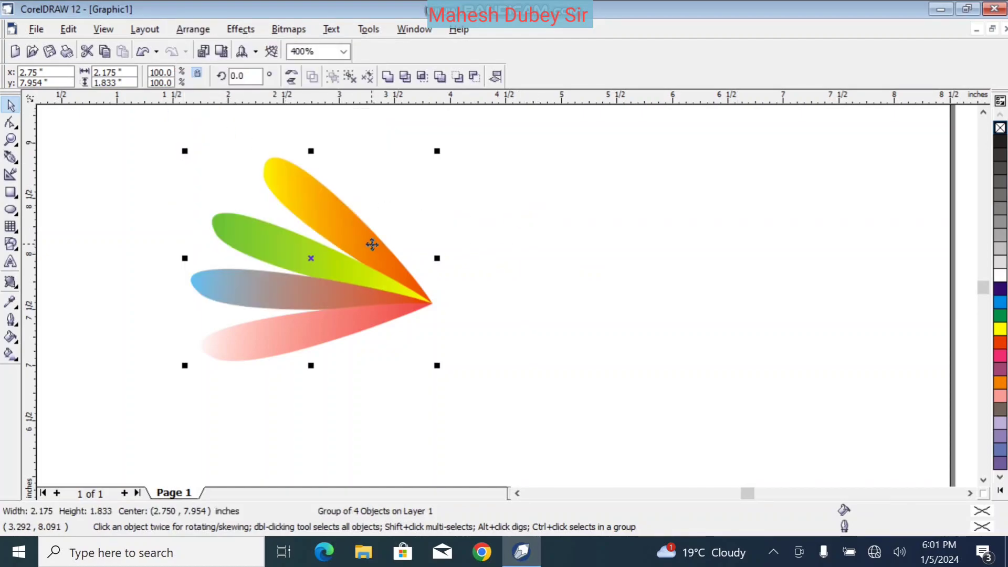
Step: Rotate the petal group about 20 degrees clockwise and move it slightly up and to the right
click(372, 245)
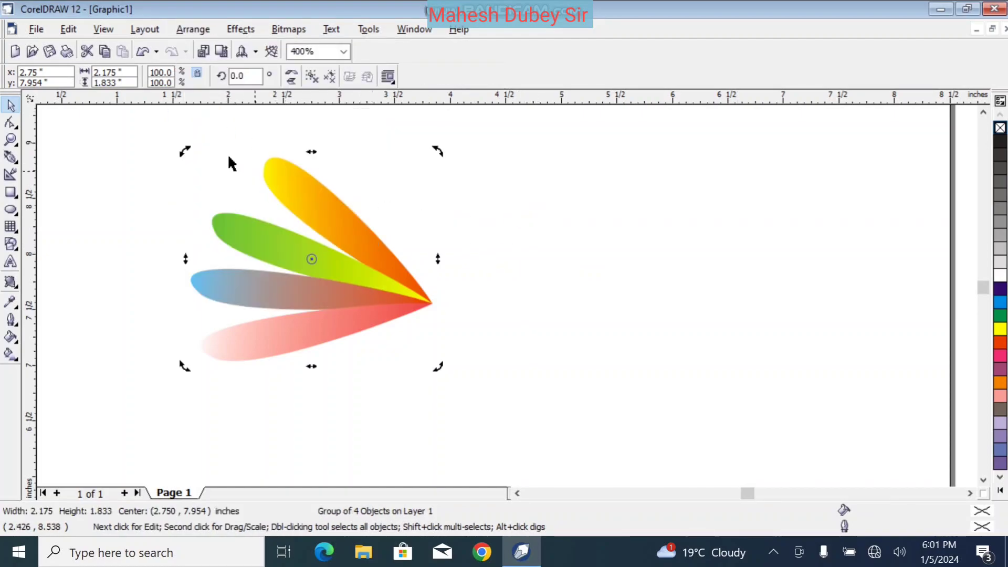
drag(184, 153, 241, 140)
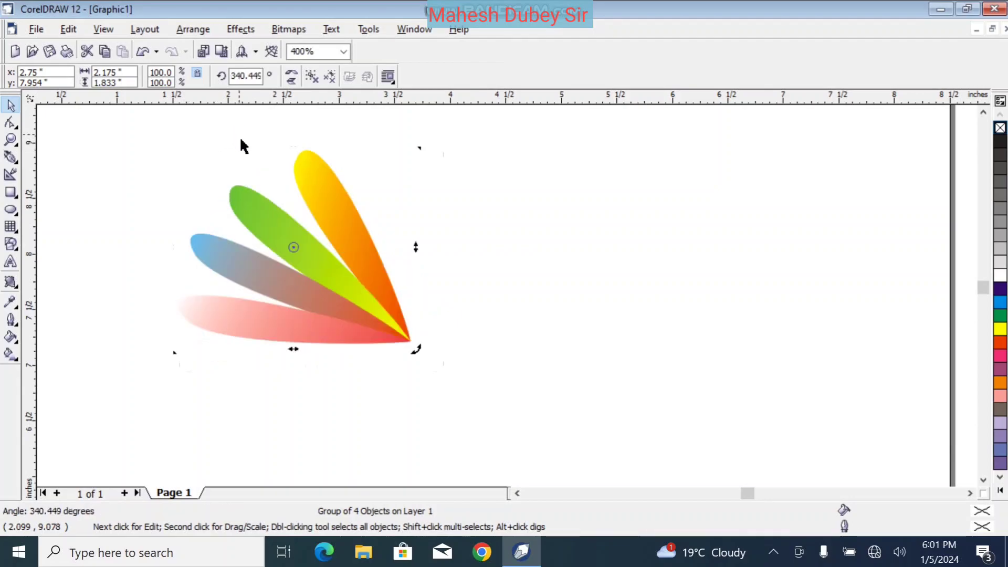
drag(308, 178, 332, 162)
click(375, 217)
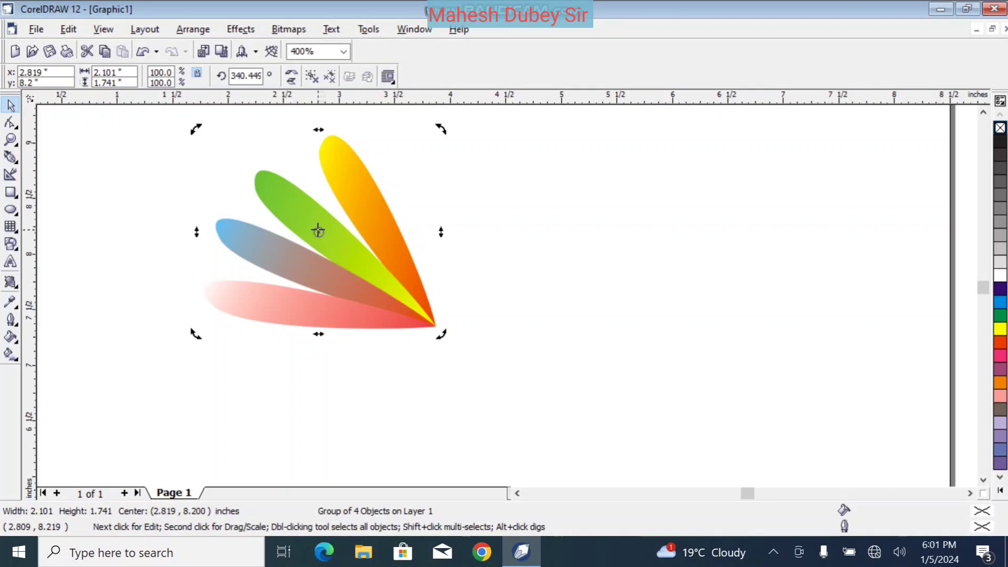
Step: Place a horizontally mirrored duplicate of the petal group to the right of the original so that their tips meet
click(75, 27)
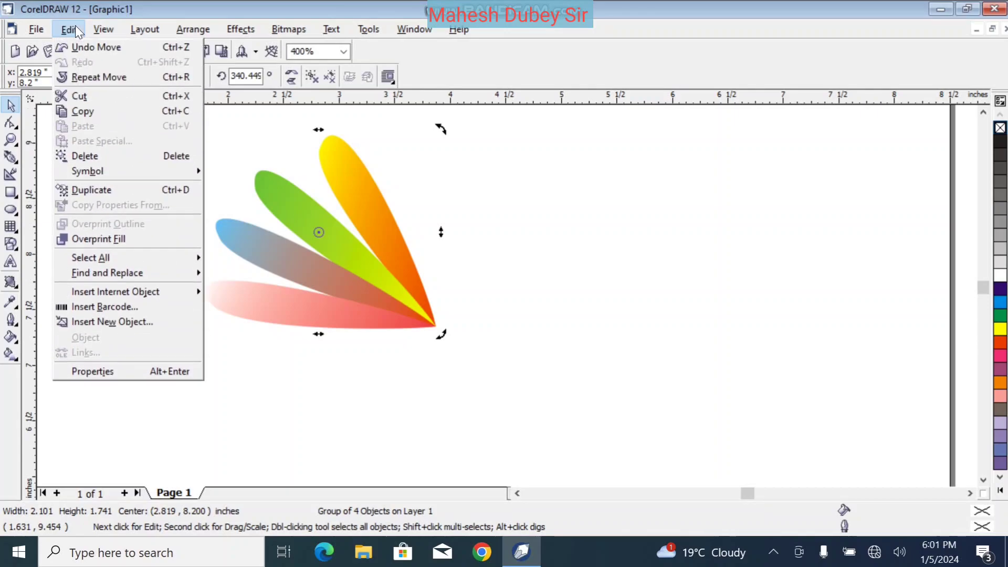
click(104, 189)
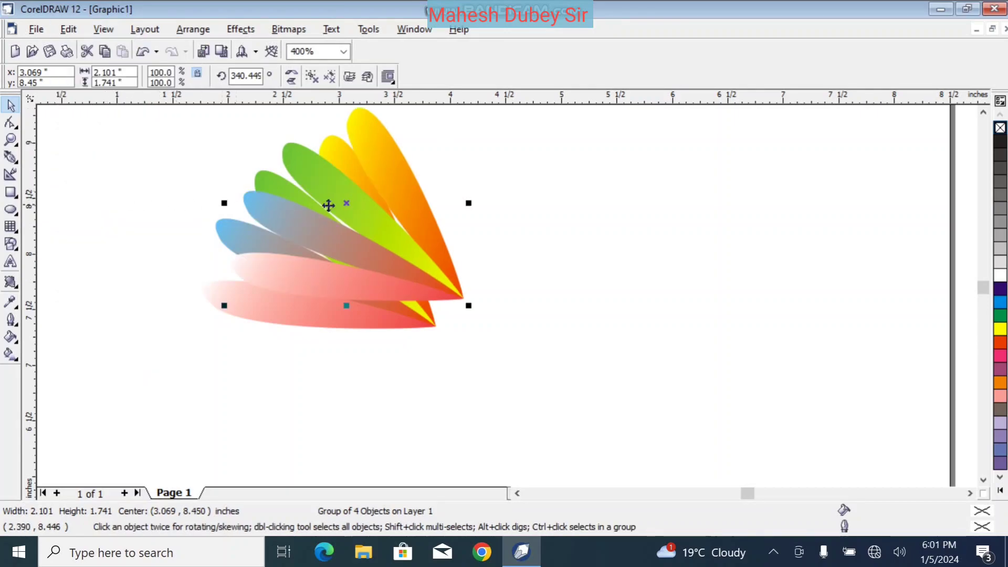
drag(346, 187, 327, 211)
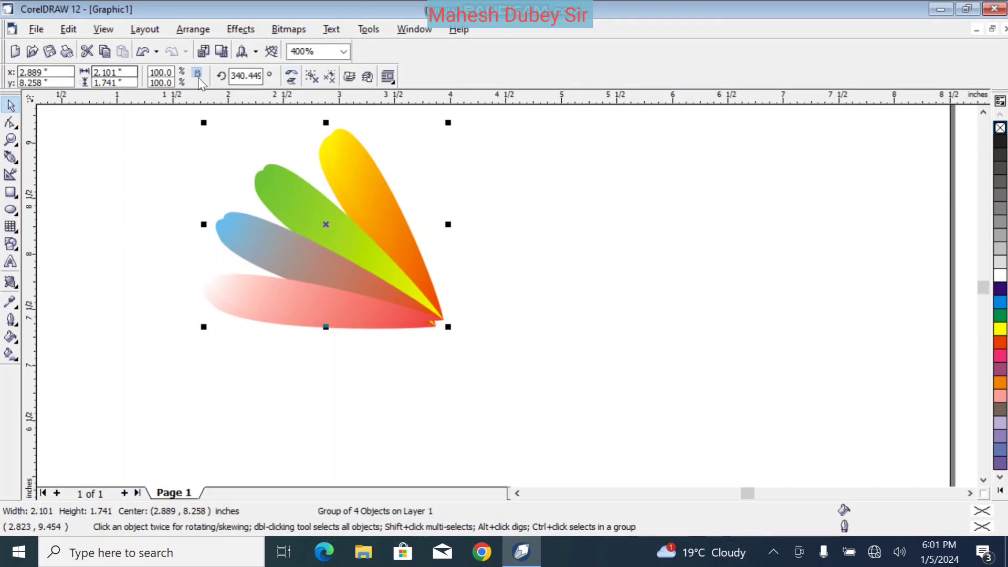
click(293, 77)
drag(262, 276, 486, 283)
click(486, 283)
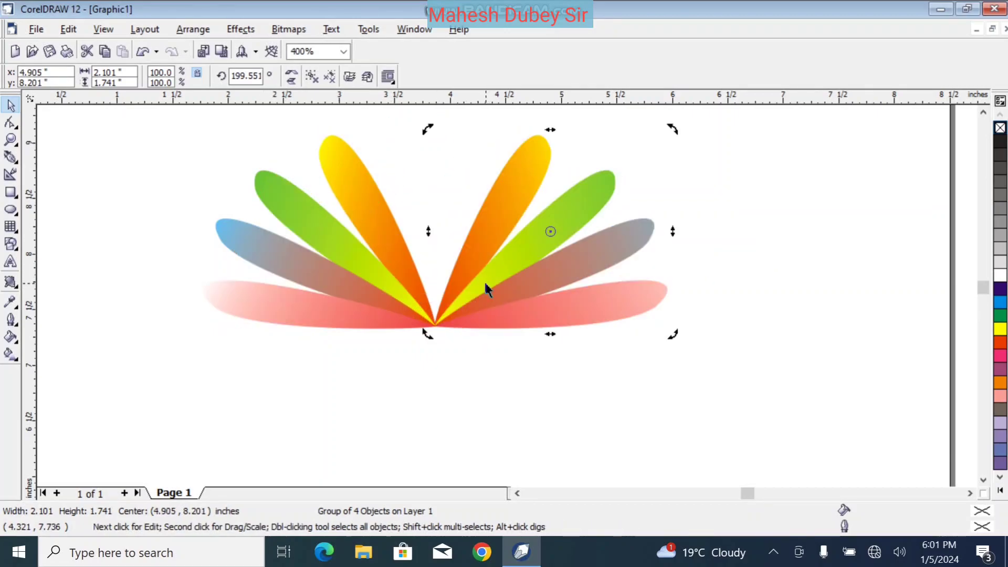
Step: Rotate the mirrored group slightly counterclockwise and the original group clockwise to about 332.5 degrees, tilting both halves upward
drag(672, 129, 646, 118)
click(370, 219)
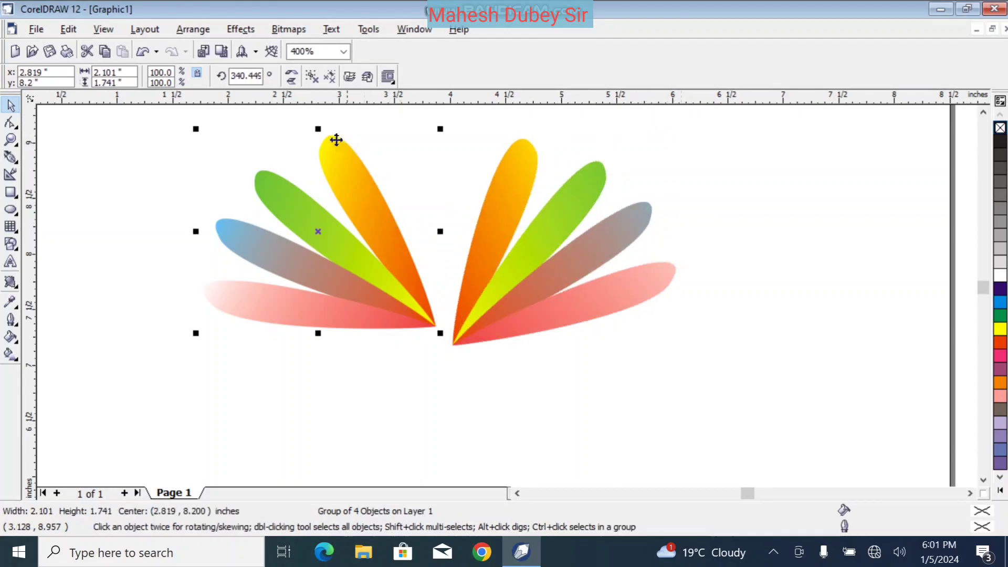
click(341, 166)
drag(193, 131, 229, 128)
drag(375, 243, 397, 253)
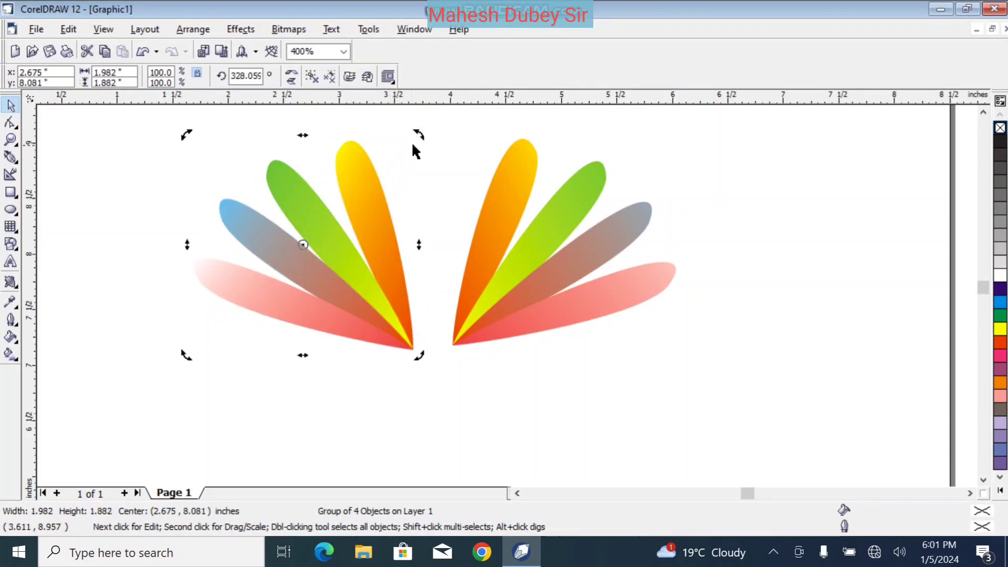
mouse_move(415, 136)
mouse_down()
mouse_move(395, 134)
mouse_move(434, 133)
mouse_up()
click(448, 208)
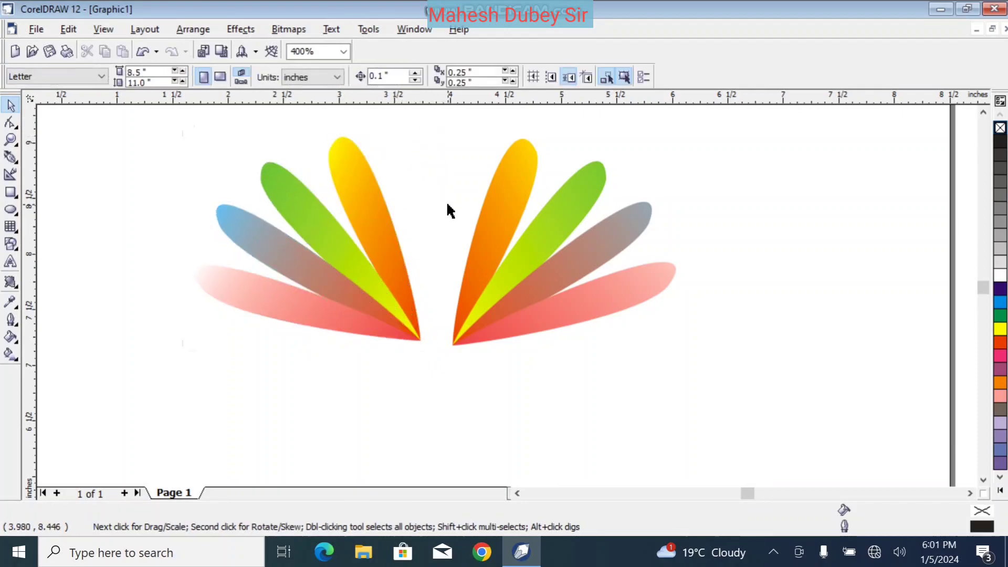
Step: Move the left petal group until its tip meets the tip of the mirrored group
drag(373, 221, 407, 230)
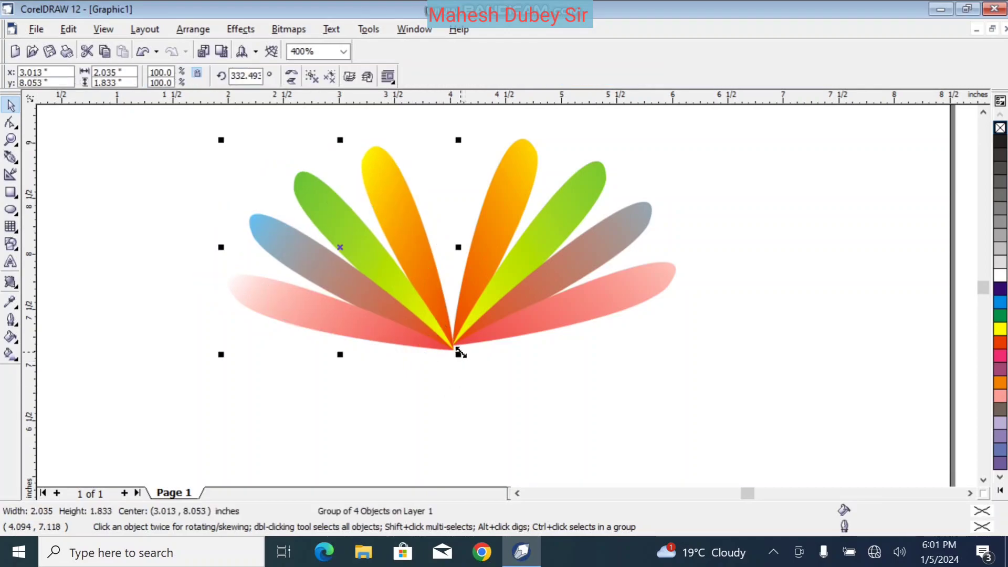
key(Up)
key(Left)
drag(434, 322, 441, 326)
click(526, 371)
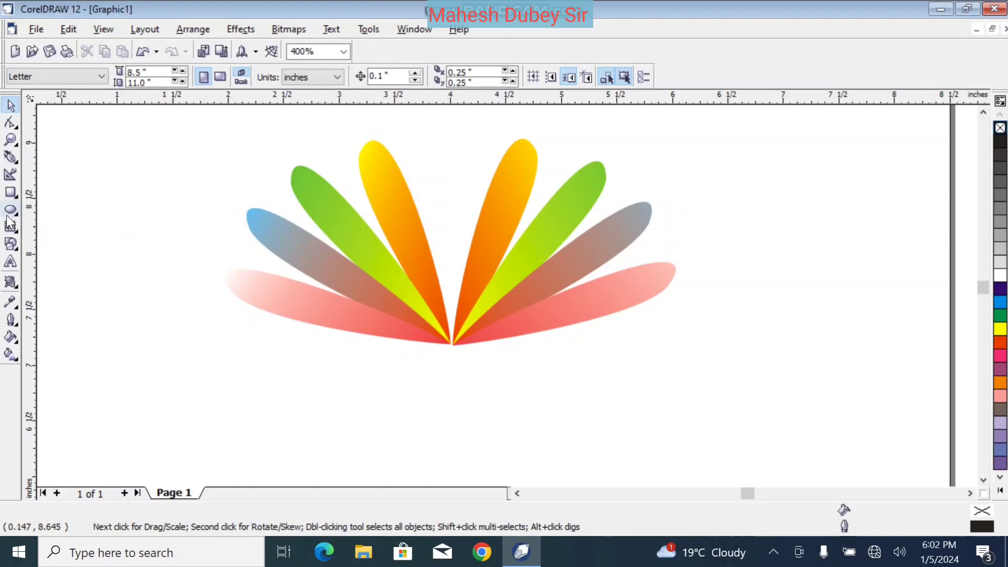
Step: Draw a rectangle about 1.53 by 1.35 inches to the right of the petals and convert it to curves
click(11, 192)
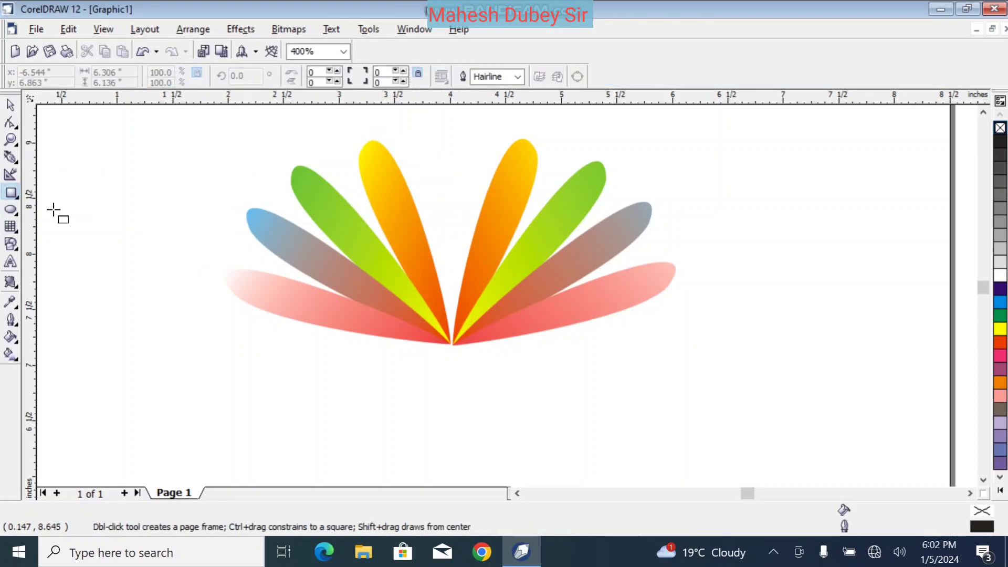
mouse_move(743, 184)
mouse_down()
mouse_move(764, 222)
mouse_move(889, 334)
mouse_move(913, 334)
mouse_up()
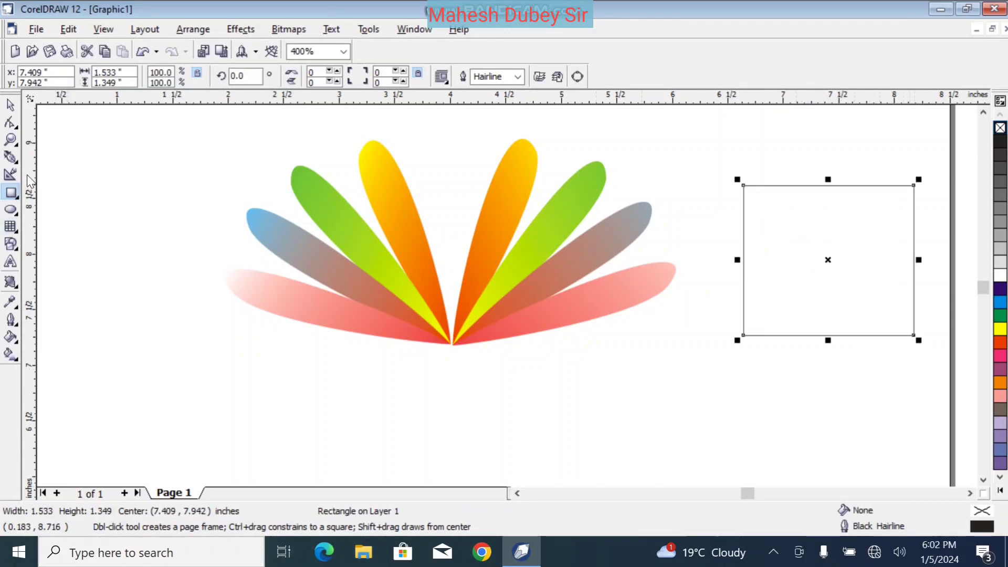
click(11, 124)
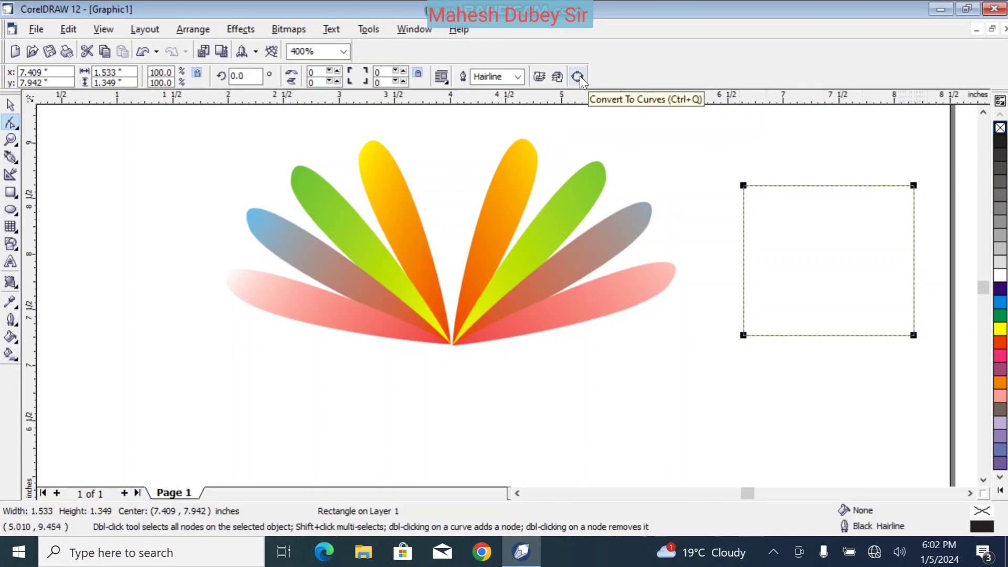
click(192, 29)
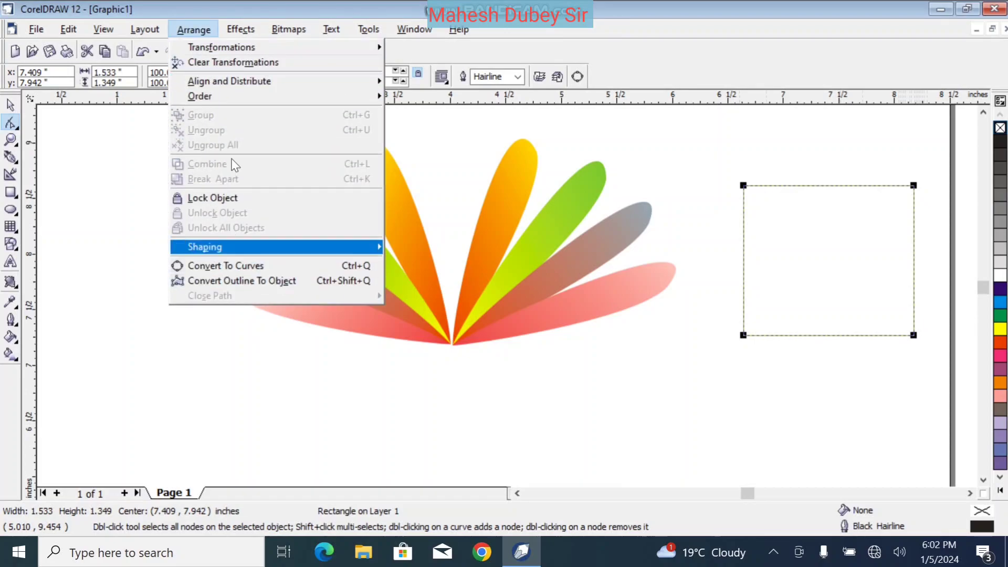
click(225, 266)
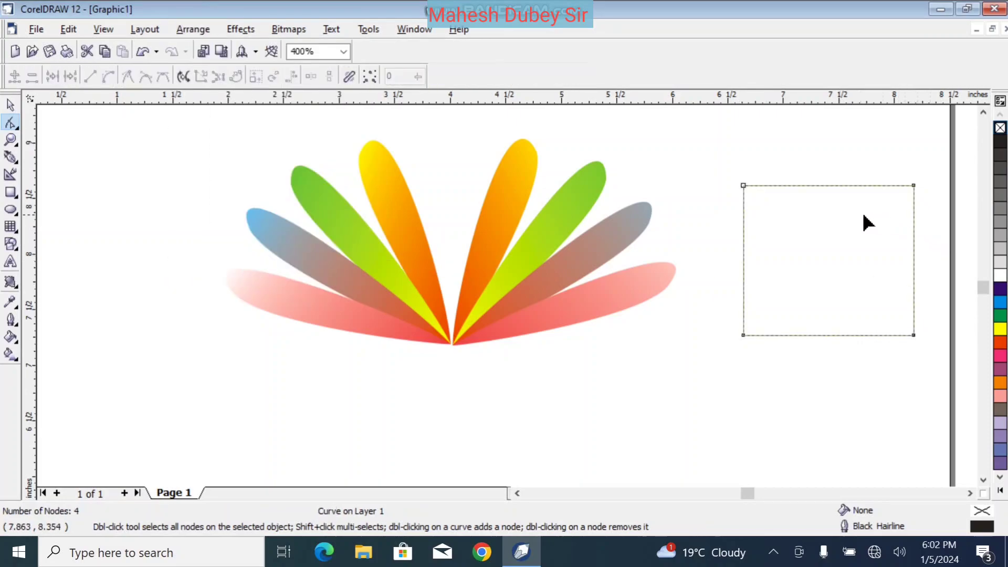
Step: Try deleting the upper-left corner node of the converted rectangle, and undo the deletion
click(743, 186)
key(Delete)
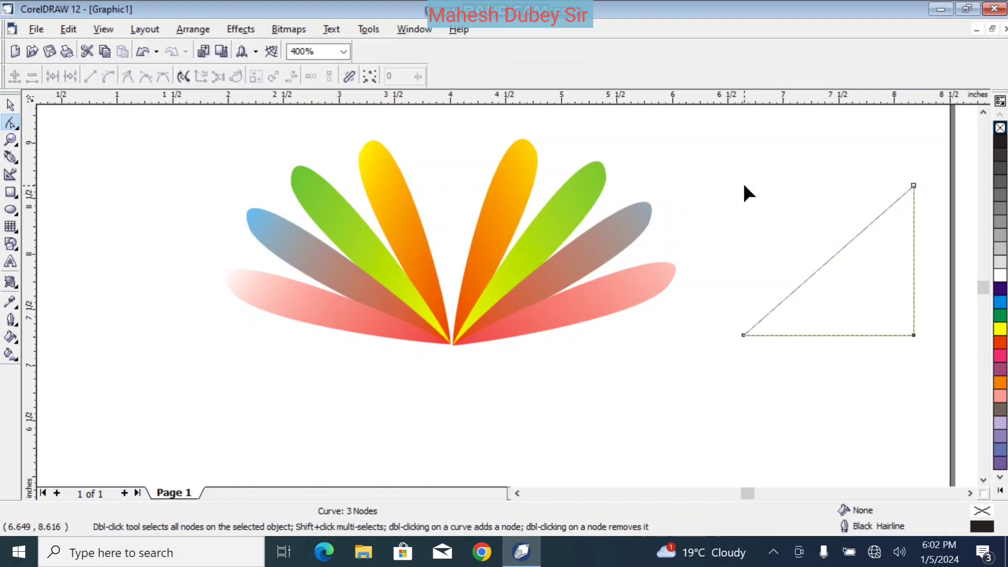
key(ctrl+z)
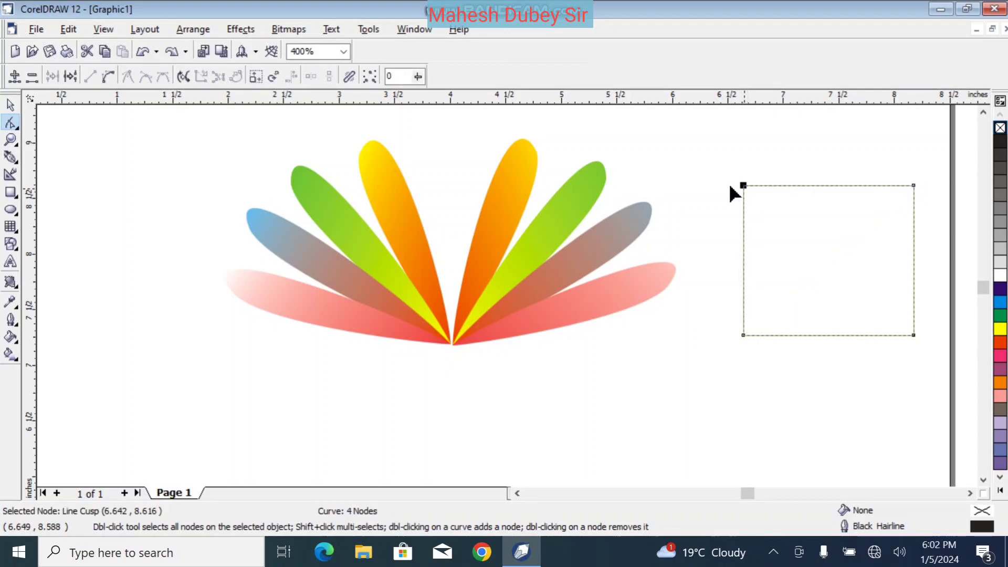
Step: Convert the line segments at the rectangle's upper-left and lower-right corner nodes to curves and delete both nodes to form a leaf shape
click(110, 79)
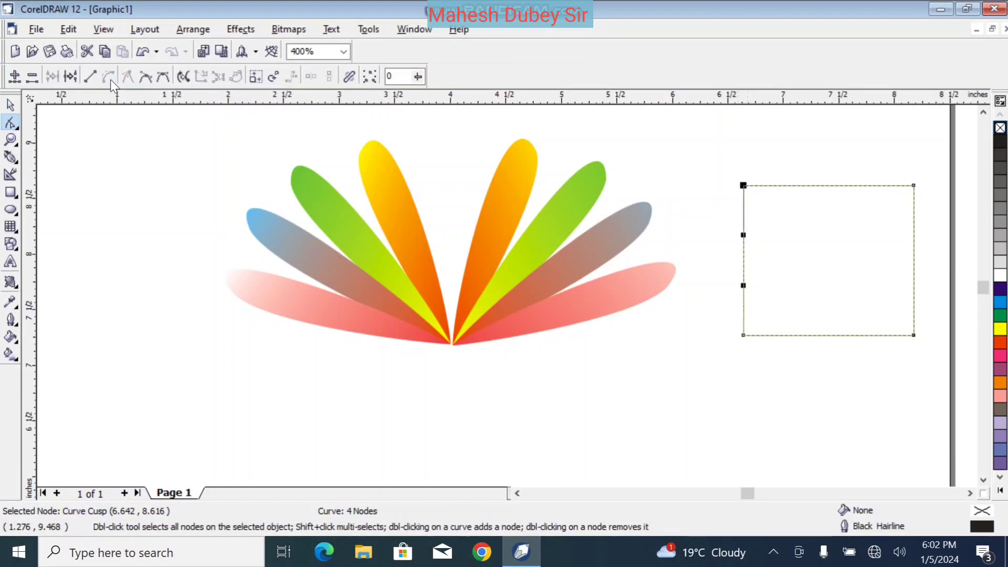
double_click(743, 185)
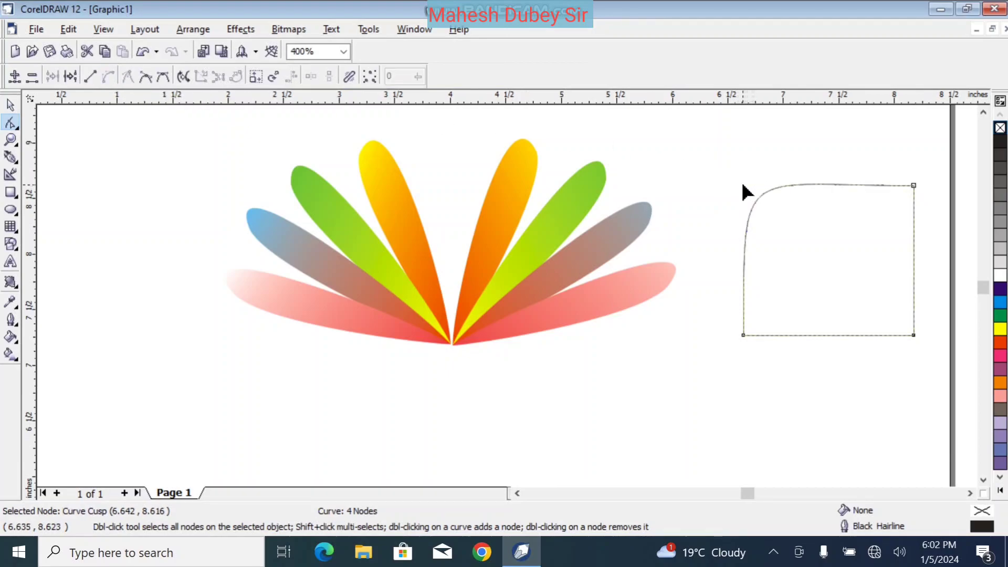
click(913, 336)
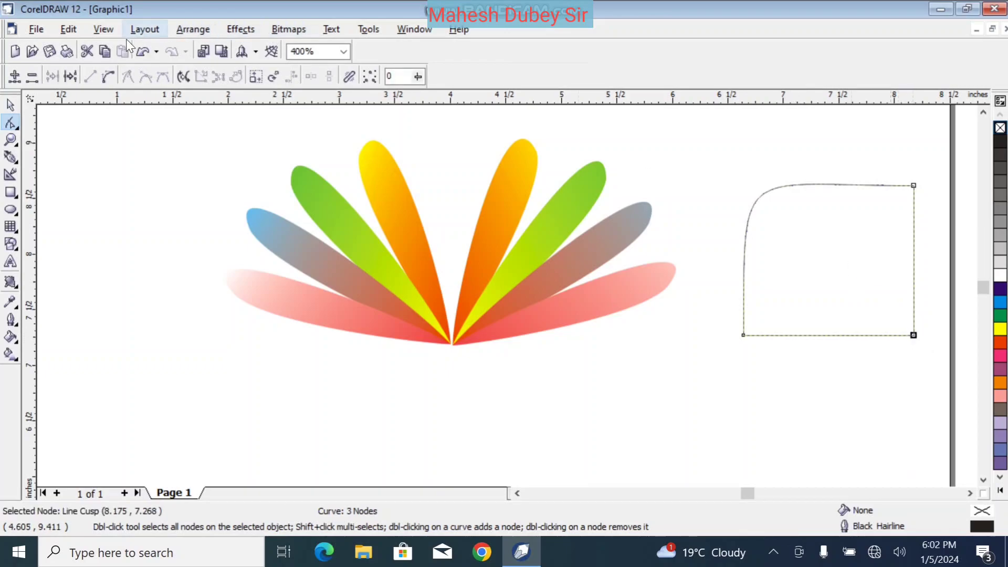
click(111, 75)
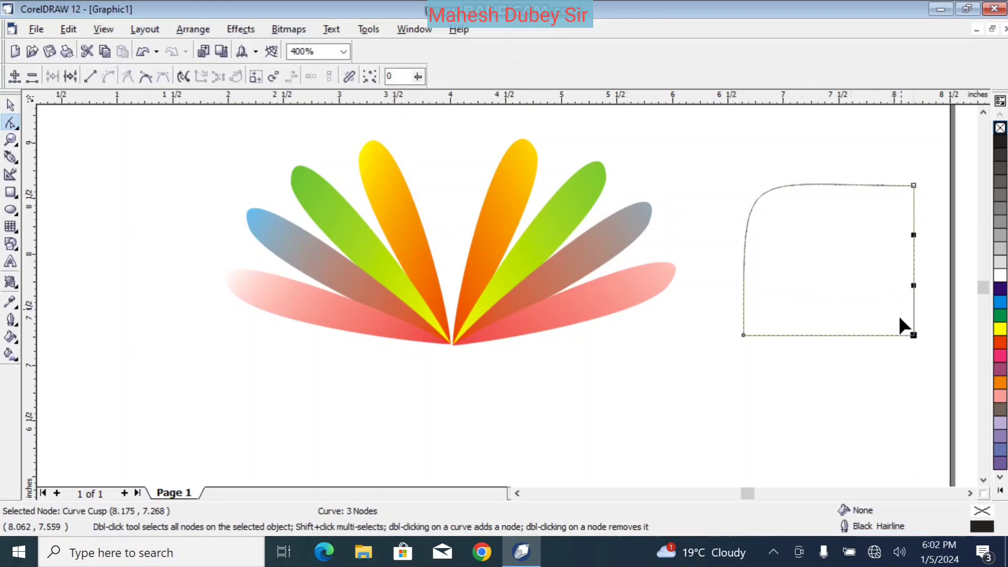
key(Delete)
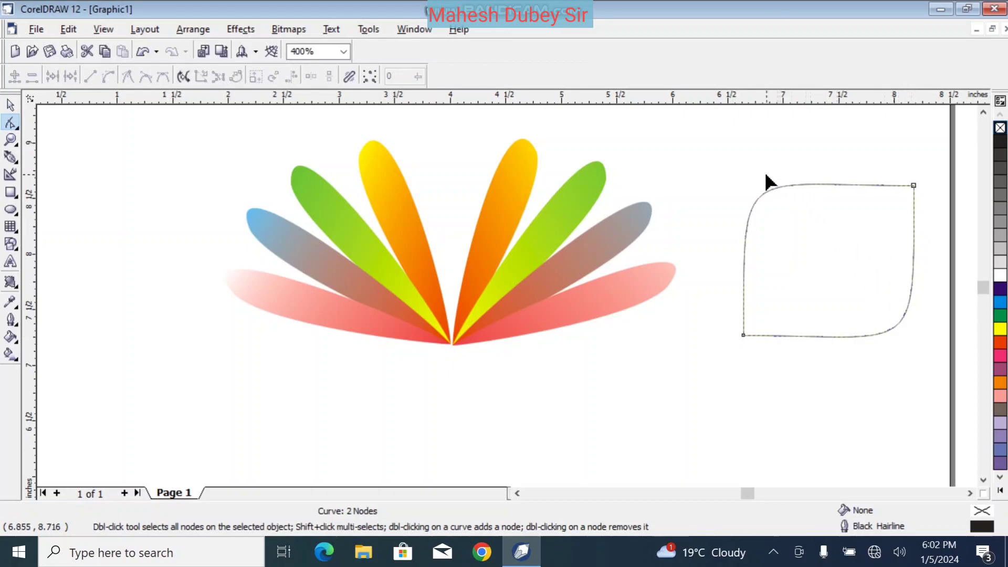
Step: Move the leaf outline closer to the petals, rotate it upright to about 73 degrees and narrow it to about 0.71 inches wide
click(14, 106)
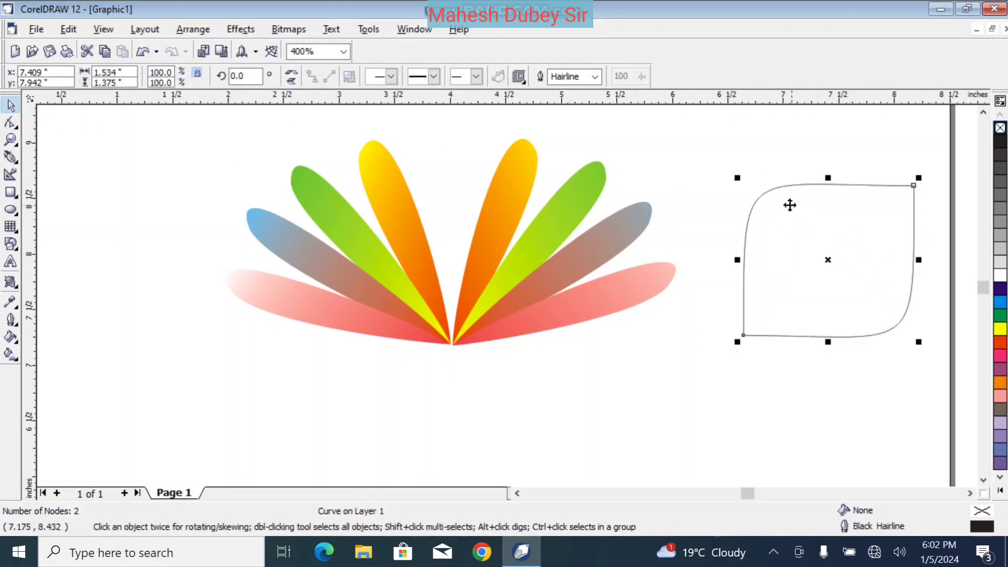
drag(758, 198, 666, 219)
click(666, 220)
drag(829, 199, 717, 165)
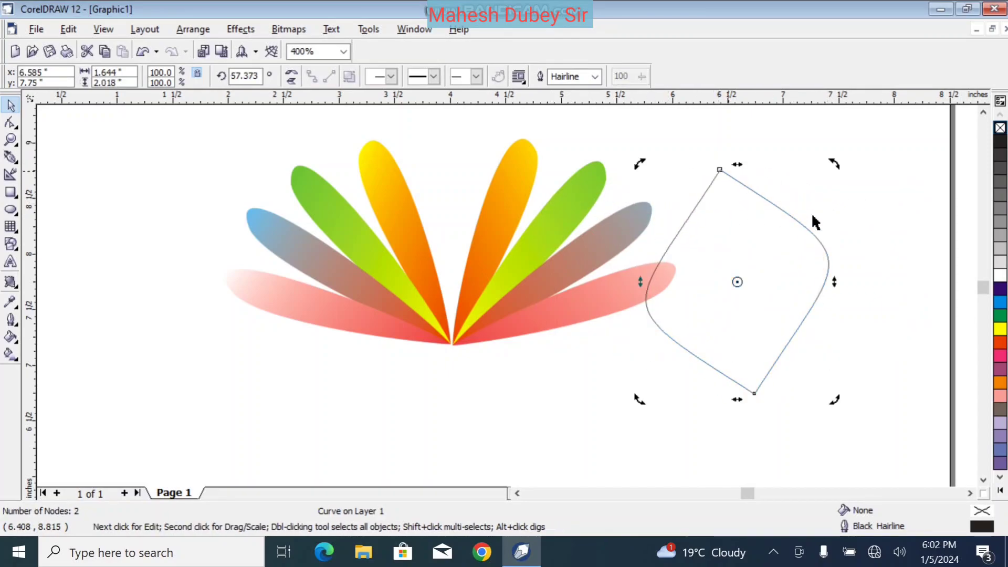
drag(836, 282, 730, 290)
click(905, 254)
click(825, 284)
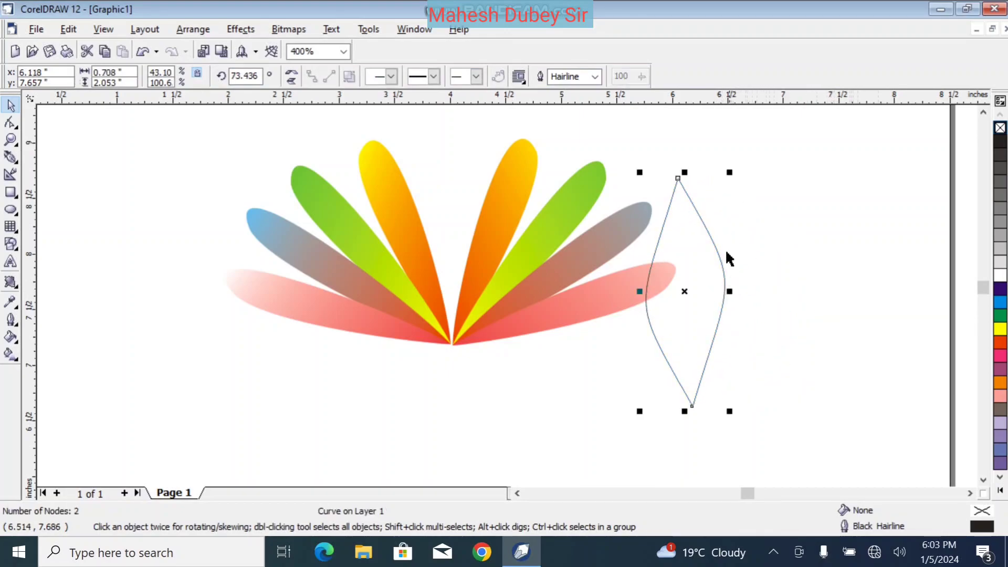
Step: Move the leaf outline between the two petal halves and shrink it to about 0.49 by 1.39 inches
drag(684, 172, 462, 142)
click(983, 113)
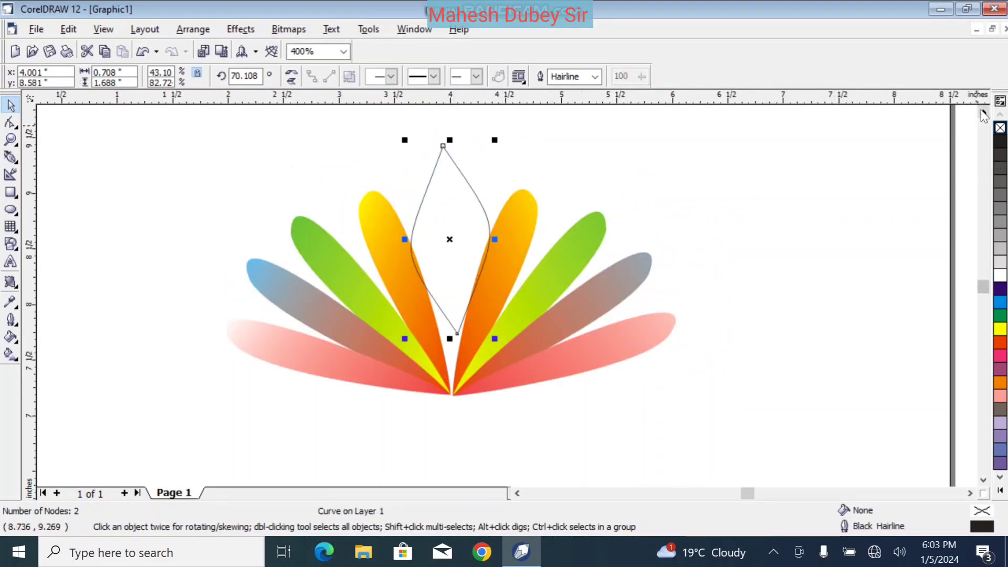
click(983, 113)
click(983, 112)
drag(494, 316, 474, 270)
drag(450, 202, 458, 245)
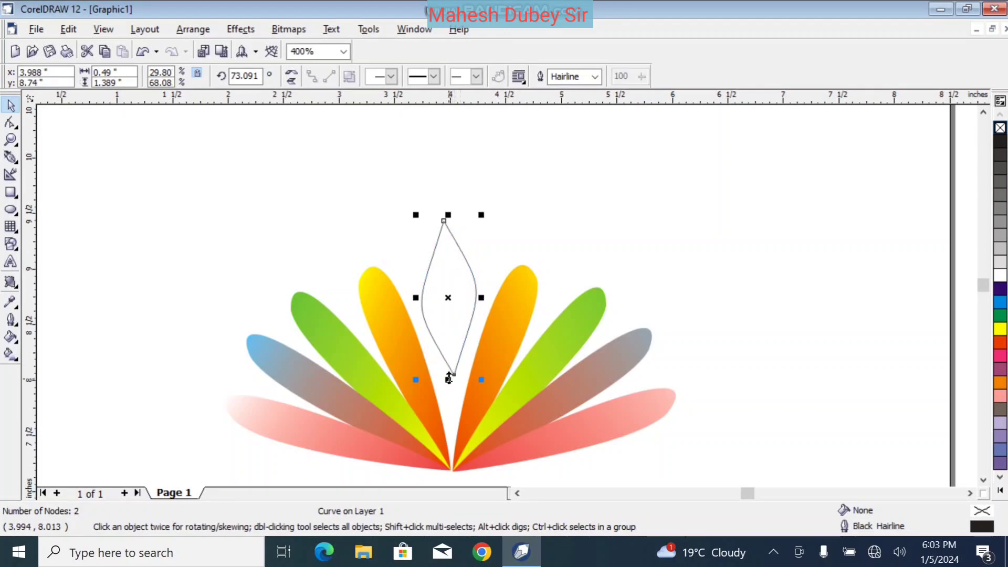
Step: Stretch the leaf's lower node down towards the petals' meeting point and adjust that node's curve handles to slim both sides
click(10, 122)
drag(454, 374, 452, 424)
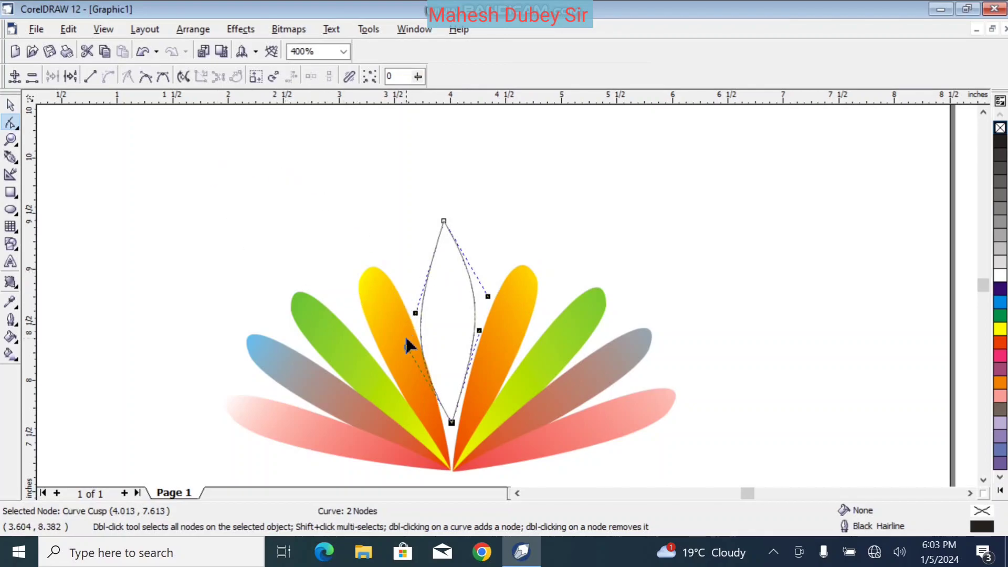
drag(405, 343, 420, 354)
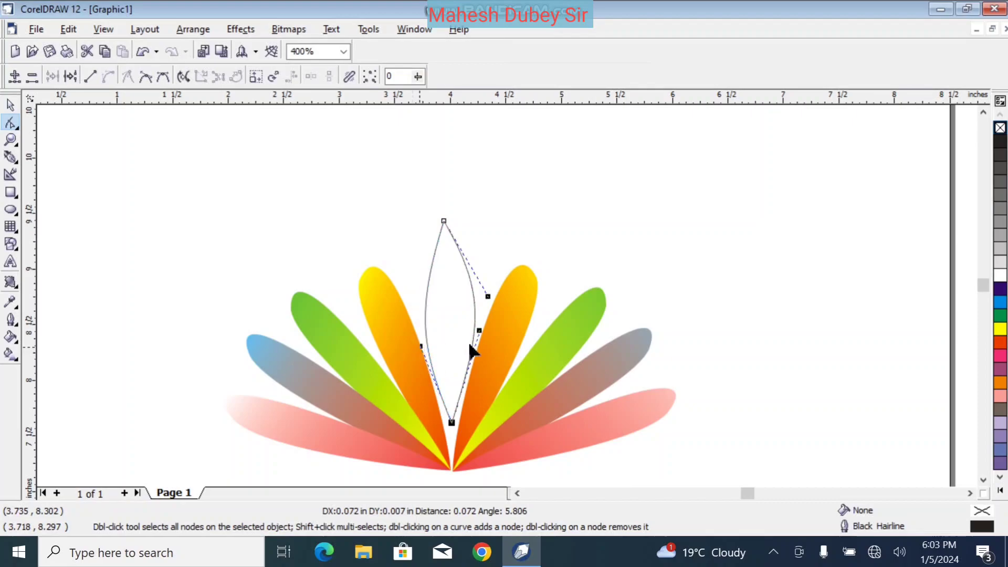
drag(480, 330, 477, 329)
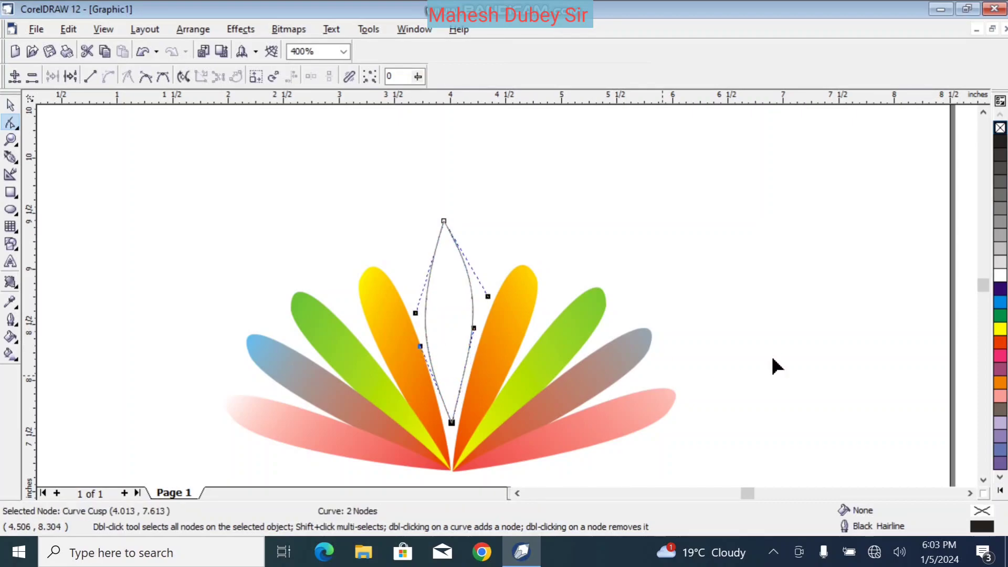
click(11, 105)
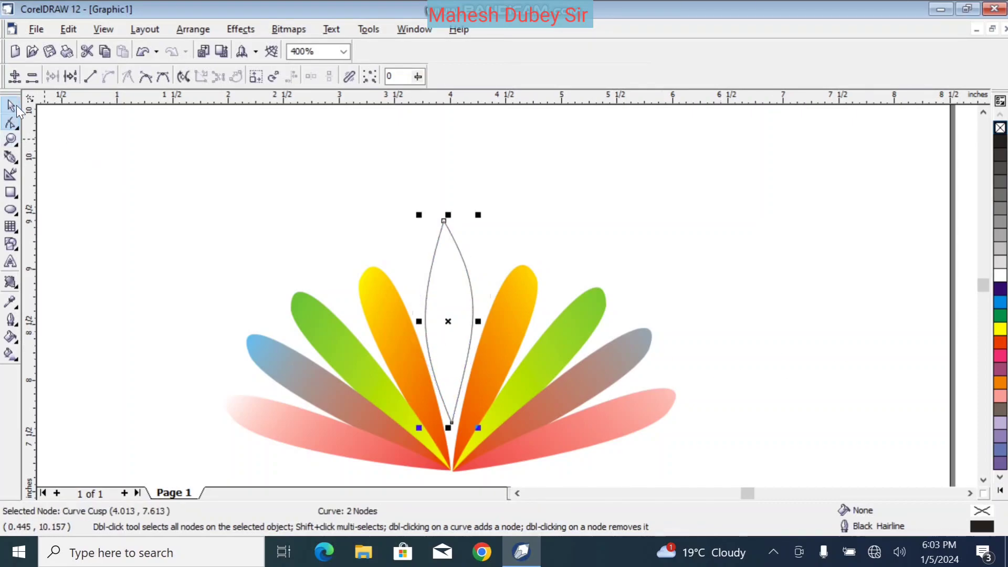
click(319, 175)
Step: Try red and yellow on the central leaf, and set both its fill and outline to green
click(466, 289)
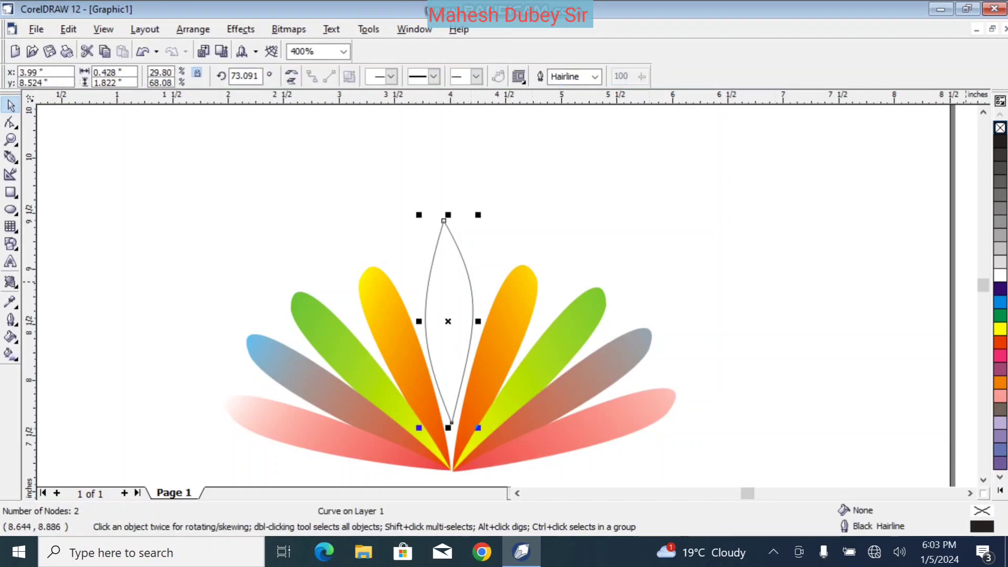
right_click(1000, 348)
click(1000, 345)
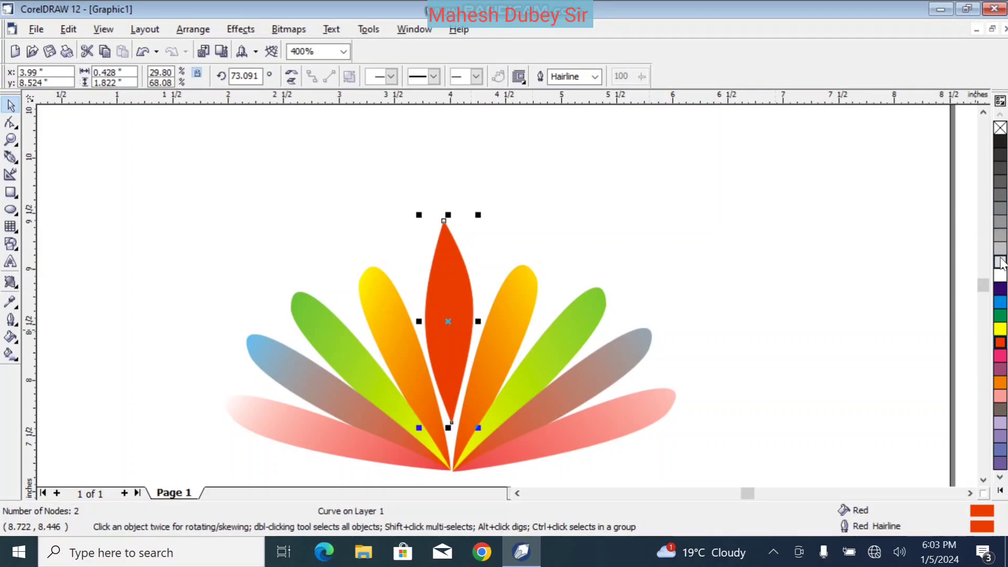
click(1000, 328)
right_click(1001, 317)
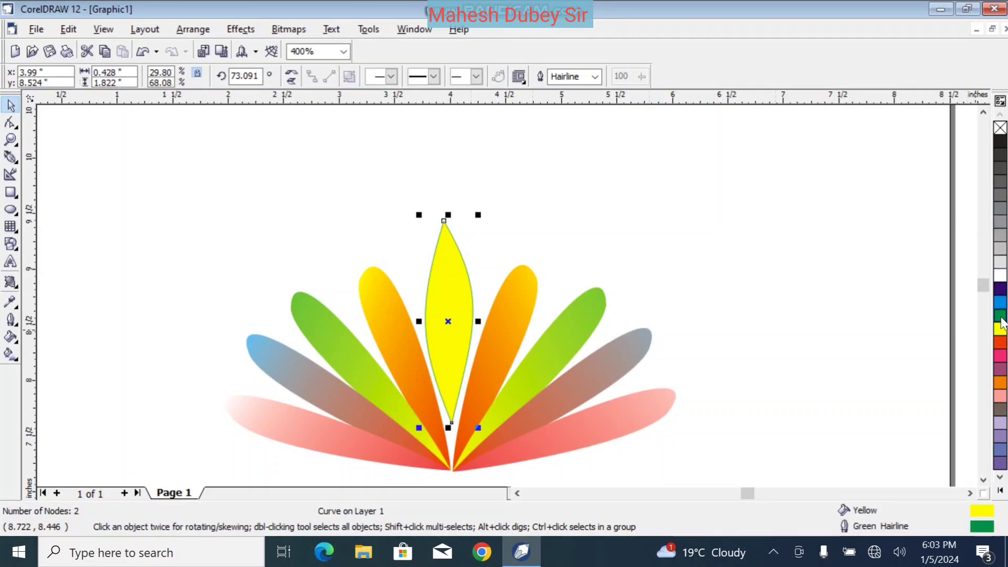
click(1000, 316)
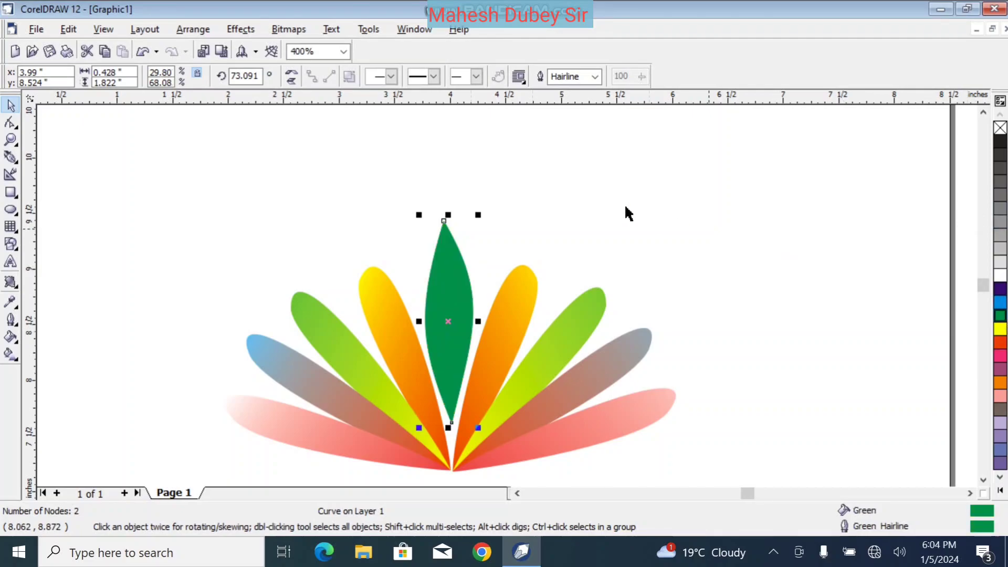
click(735, 247)
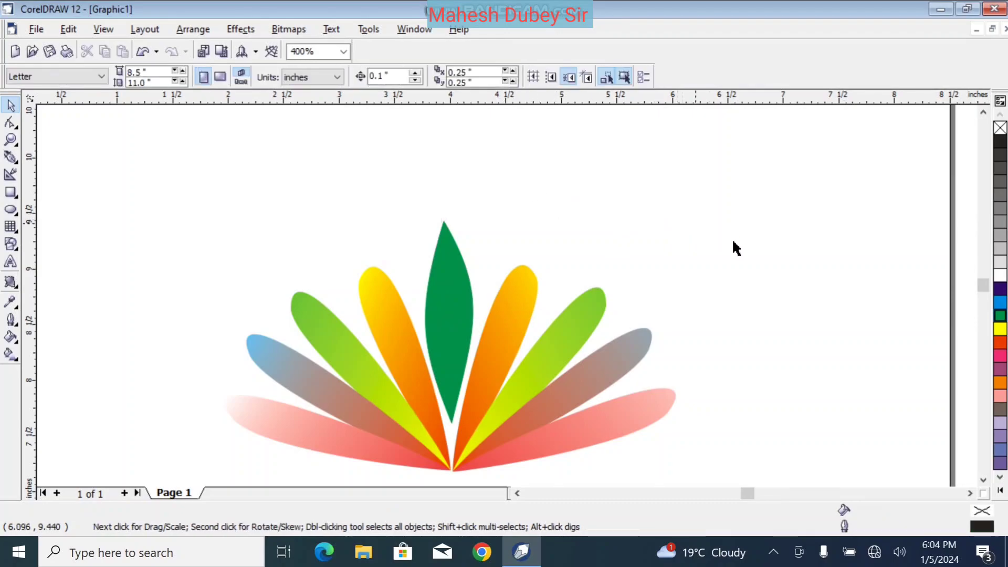
click(444, 290)
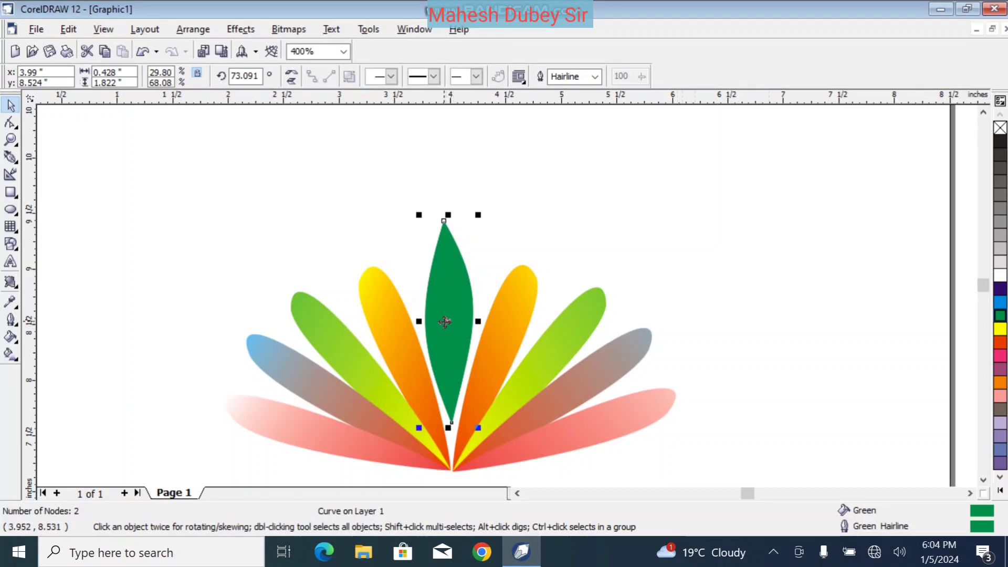
key(Escape)
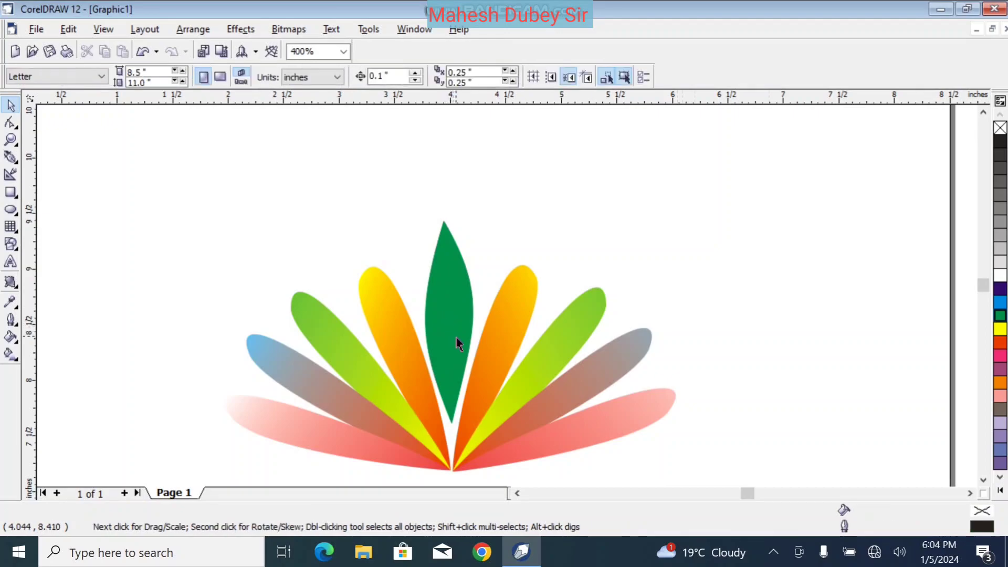
click(450, 316)
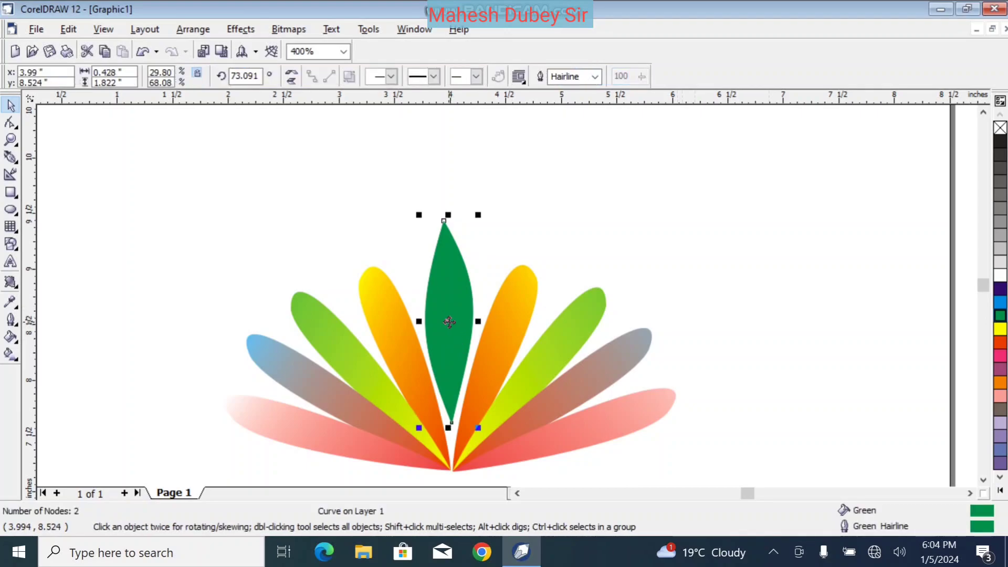
key(Escape)
click(448, 315)
key(F10)
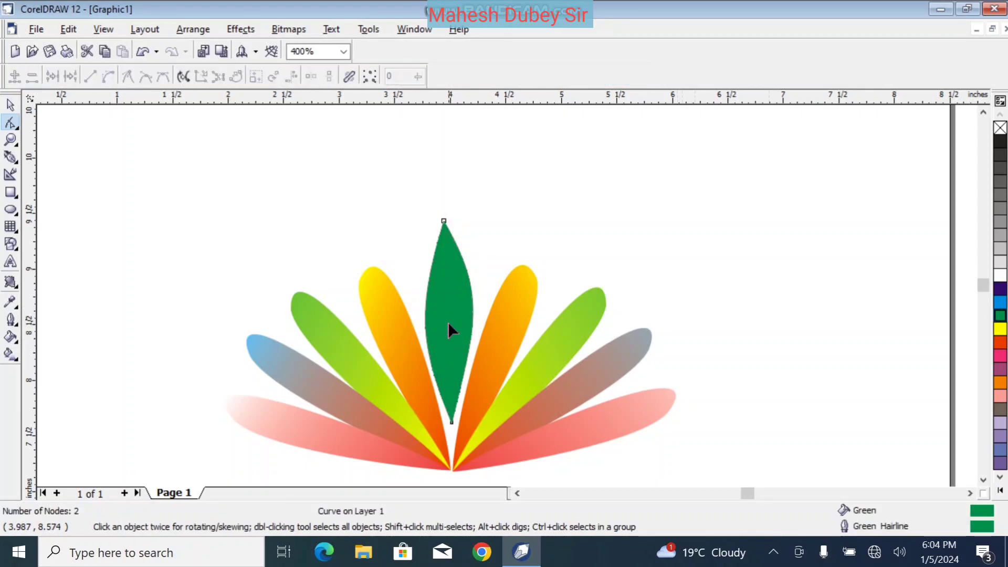
click(11, 105)
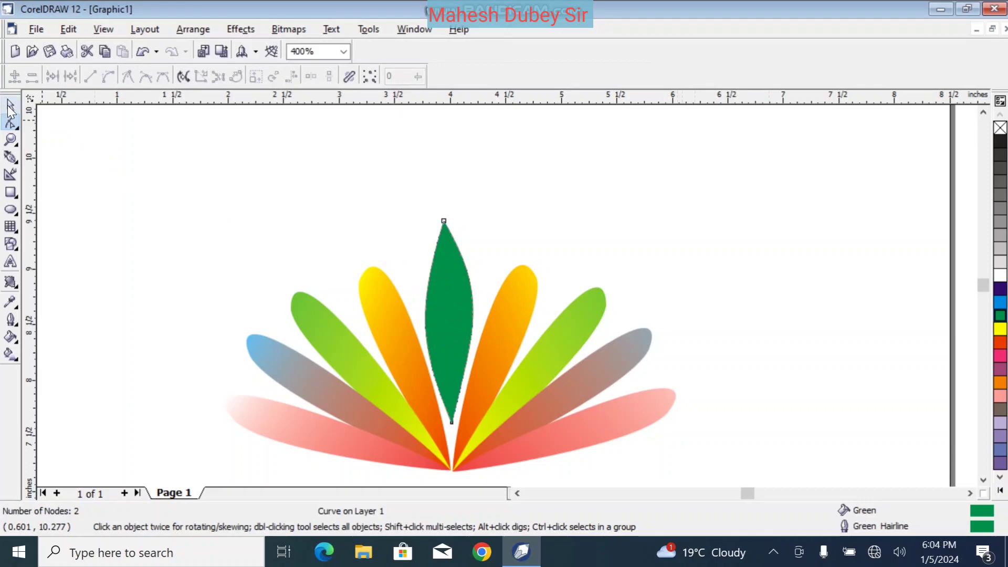
click(455, 306)
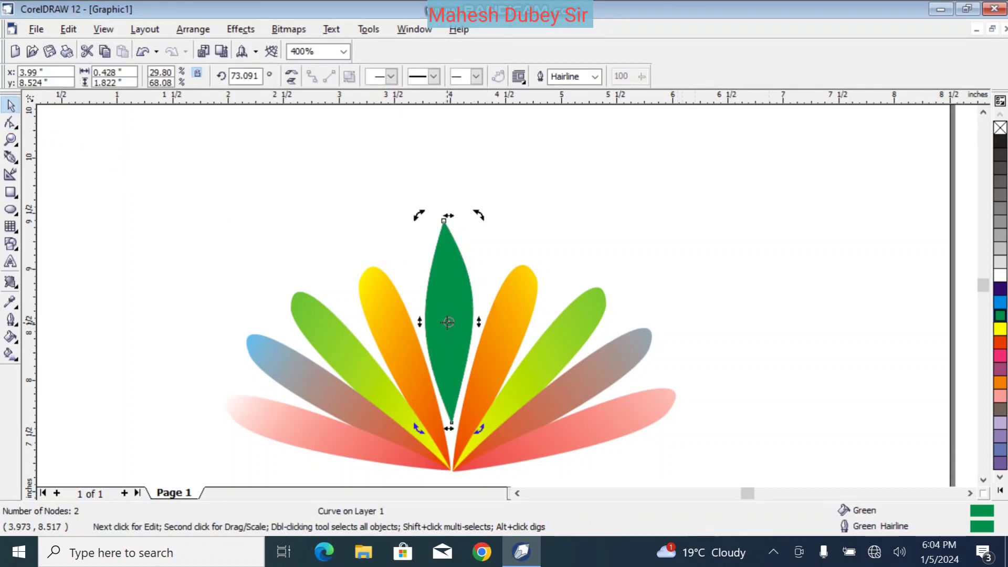
mouse_move(448, 322)
mouse_down()
mouse_move(456, 336)
mouse_move(451, 423)
mouse_up()
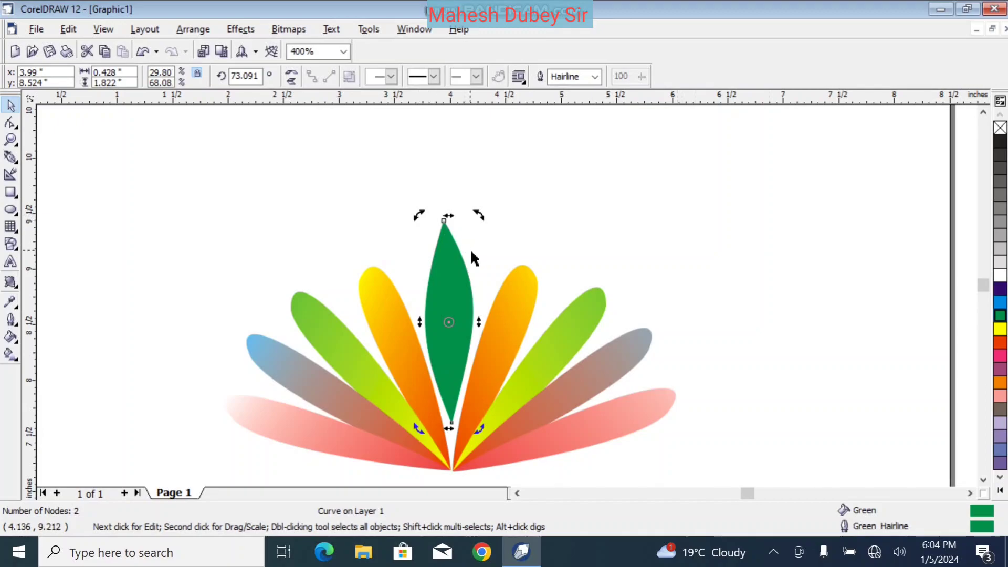
Step: Duplicate the green leaf and shrink the copy to about 0.24 by 1.02 inches, centred inside the original
key(ctrl+d)
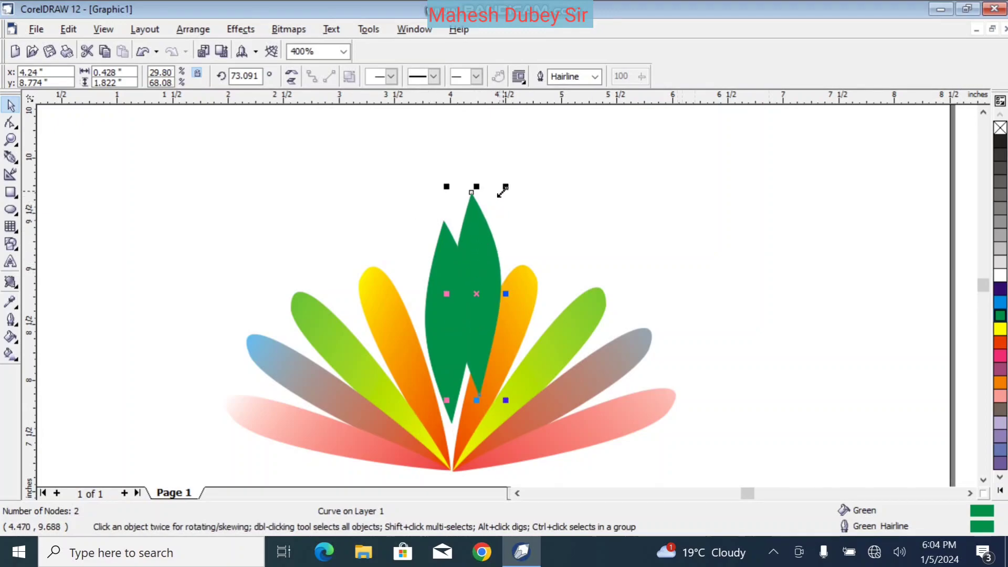
drag(502, 191, 475, 227)
key(Escape)
drag(507, 190, 452, 299)
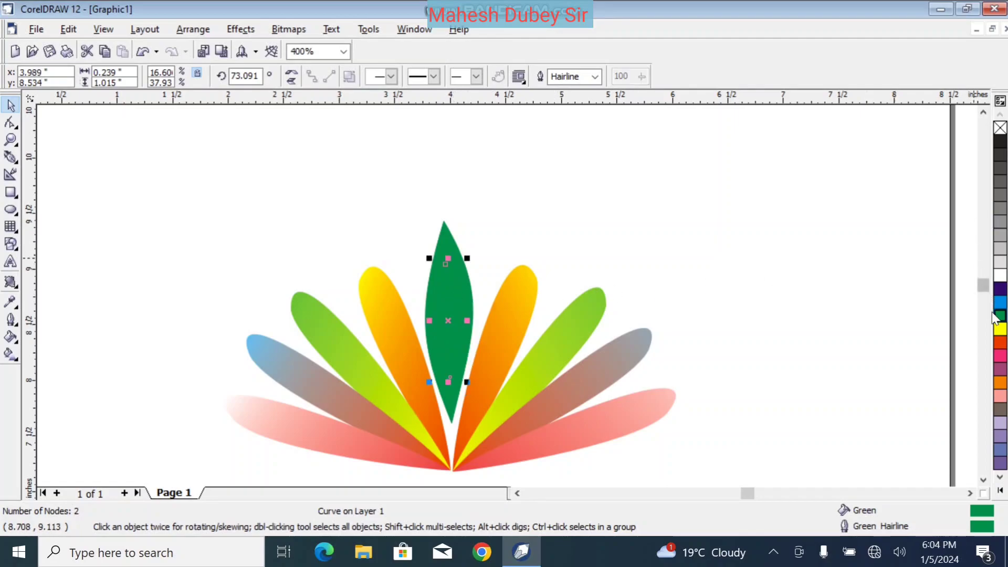
Step: Give the inner leaf a yellow fill and outline, and add a tiny copy about 0.05 by 0.21 inches at its centre
click(1000, 329)
right_click(1000, 330)
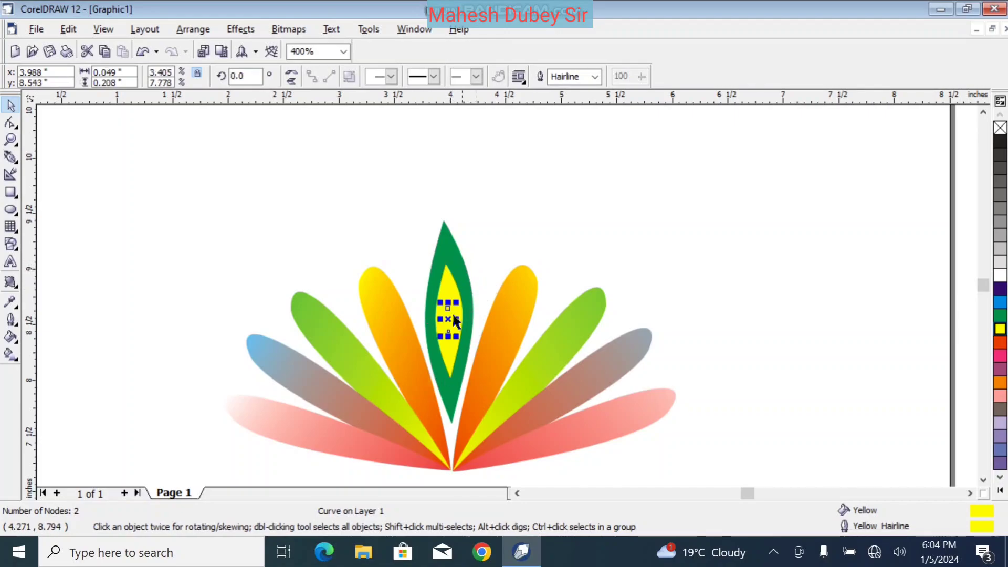
click(522, 217)
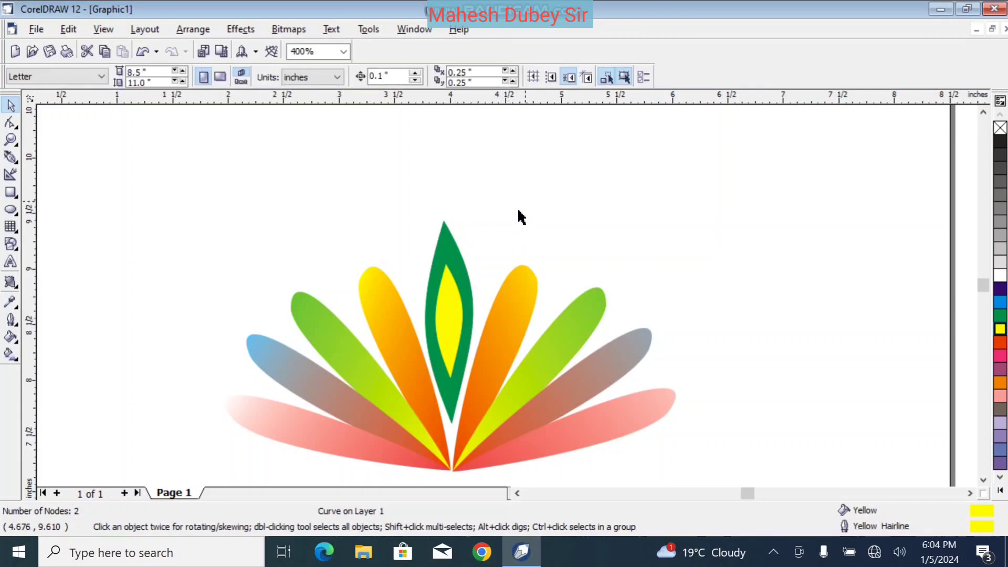
Step: Add a copy of about 0.15 by 0.62 inches inside the yellow leaf, make its fill and outline white, and centre it
click(452, 291)
mouse_move(453, 291)
mouse_down()
mouse_move(486, 249)
mouse_move(483, 275)
mouse_move(448, 303)
mouse_up()
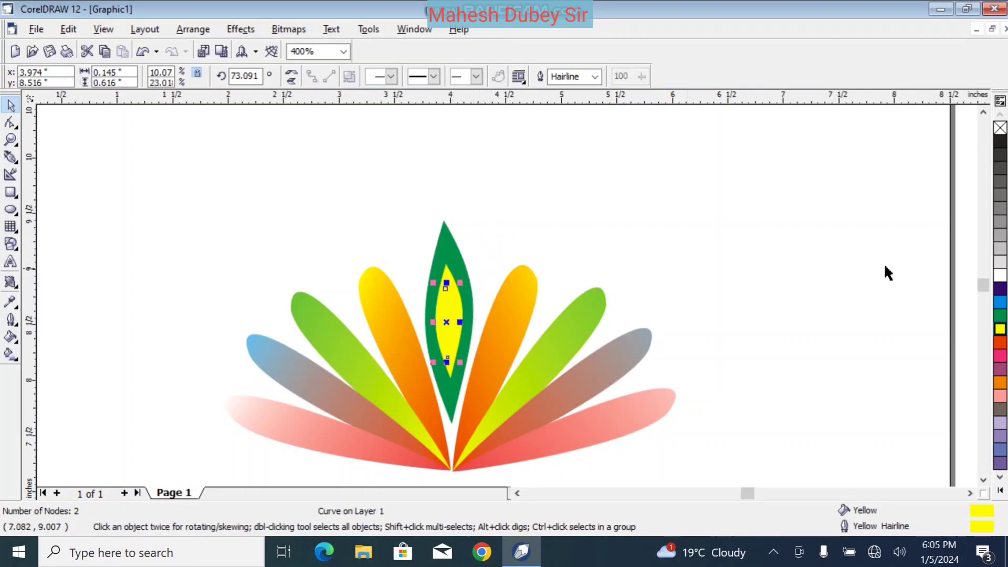
click(999, 276)
right_click(999, 276)
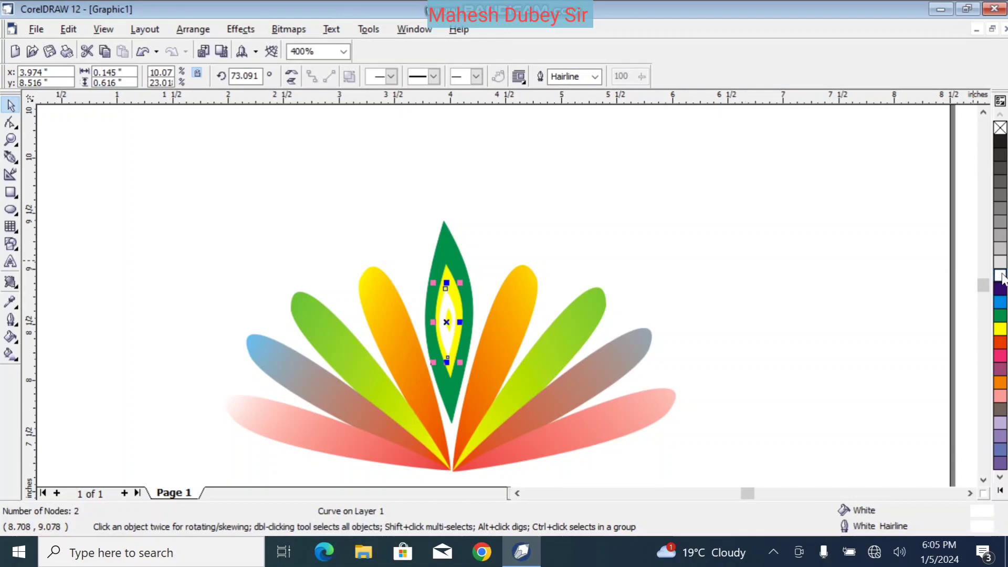
mouse_move(460, 322)
mouse_down()
mouse_move(470, 318)
mouse_move(461, 320)
mouse_move(450, 300)
mouse_move(562, 191)
mouse_move(564, 200)
mouse_move(436, 301)
mouse_move(449, 309)
mouse_up()
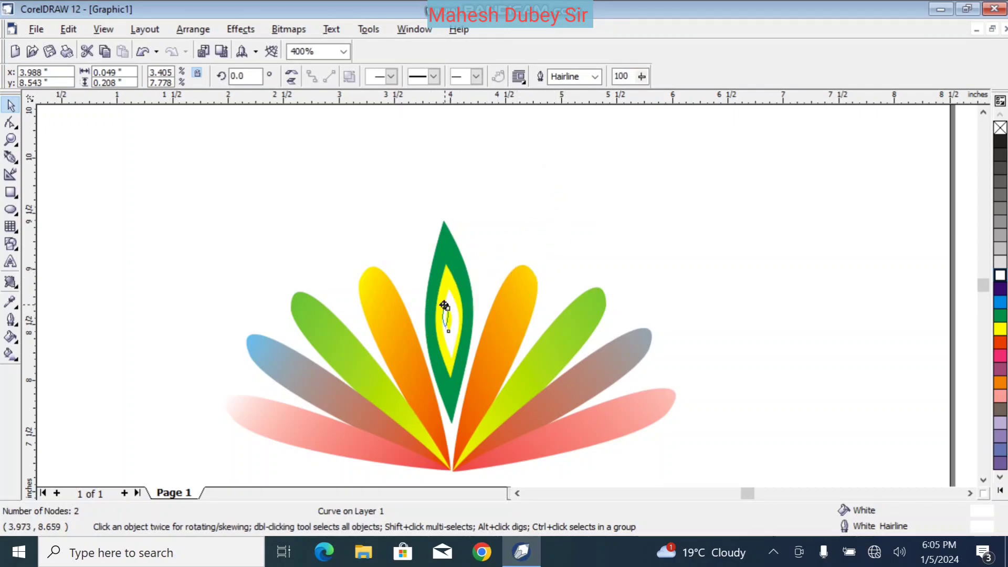
Step: Fill the tiny innermost leaf with cyan
click(450, 315)
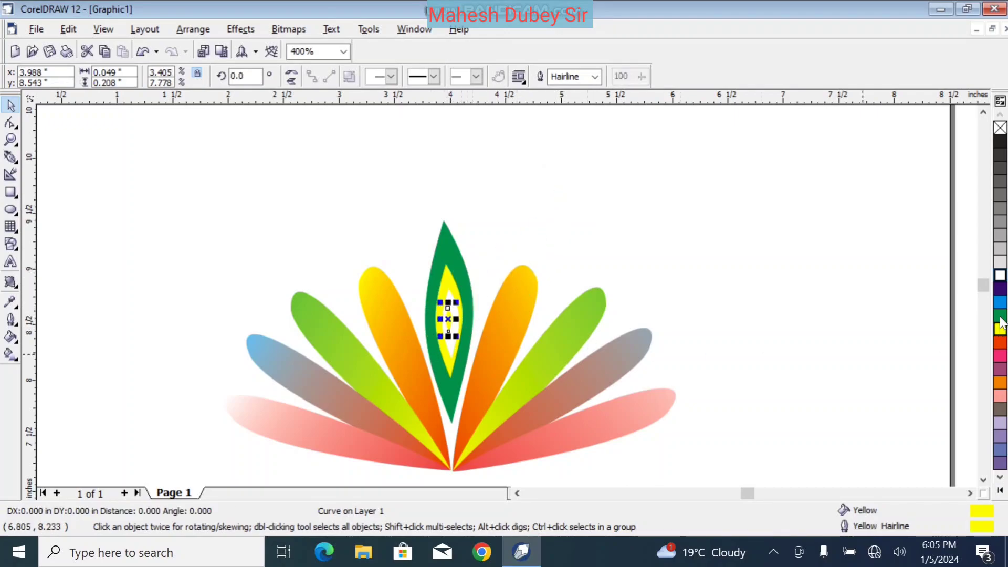
click(1000, 275)
click(1001, 301)
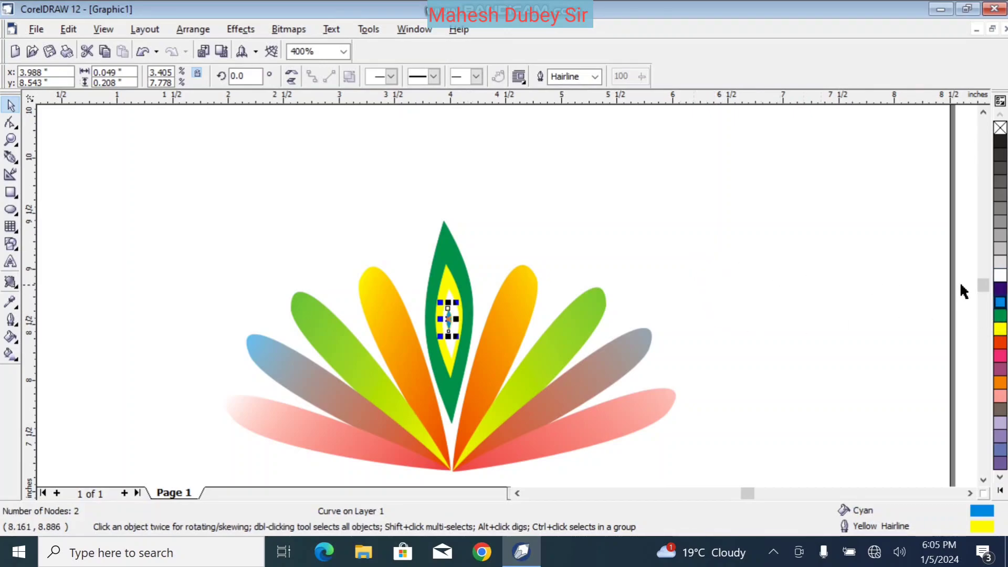
Step: Change the fill of the tiny innermost leaf to magenta
click(999, 276)
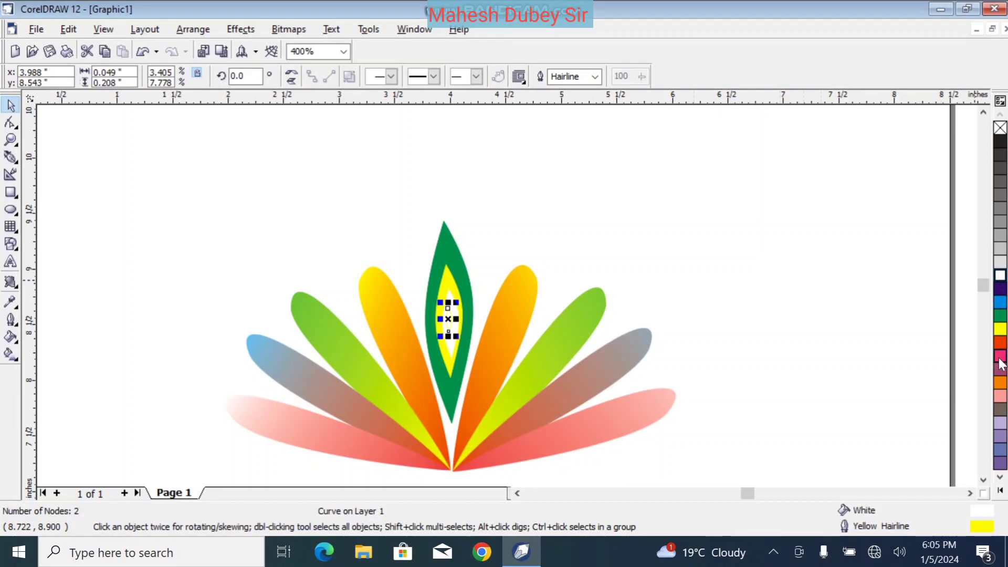
click(1000, 362)
click(747, 254)
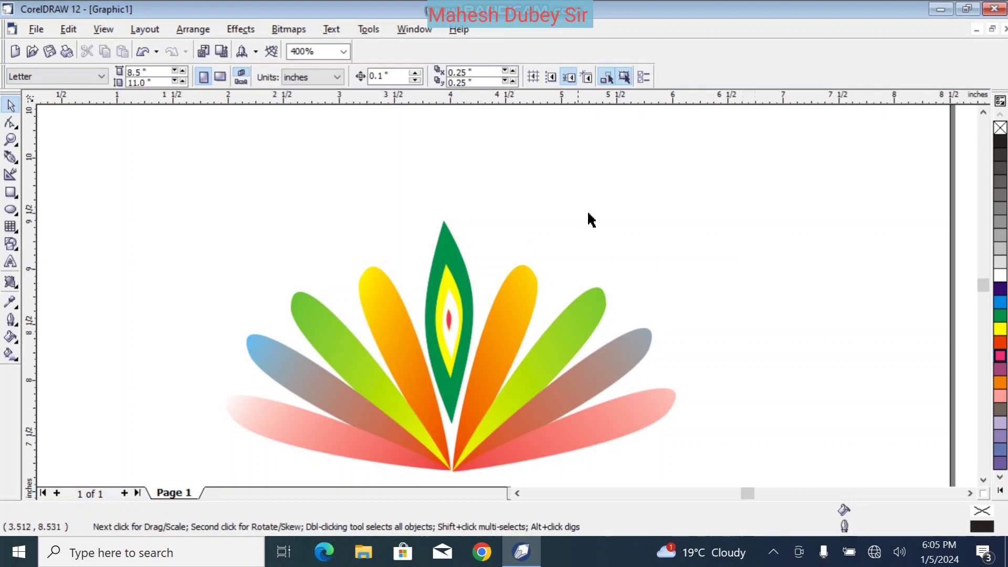
scroll(766, 200, down, 2)
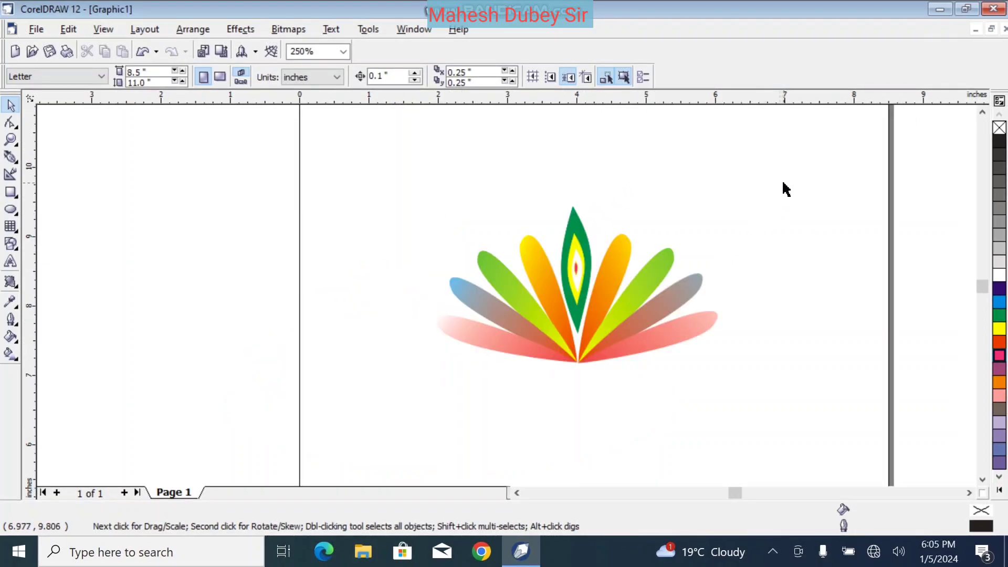
drag(781, 203, 407, 405)
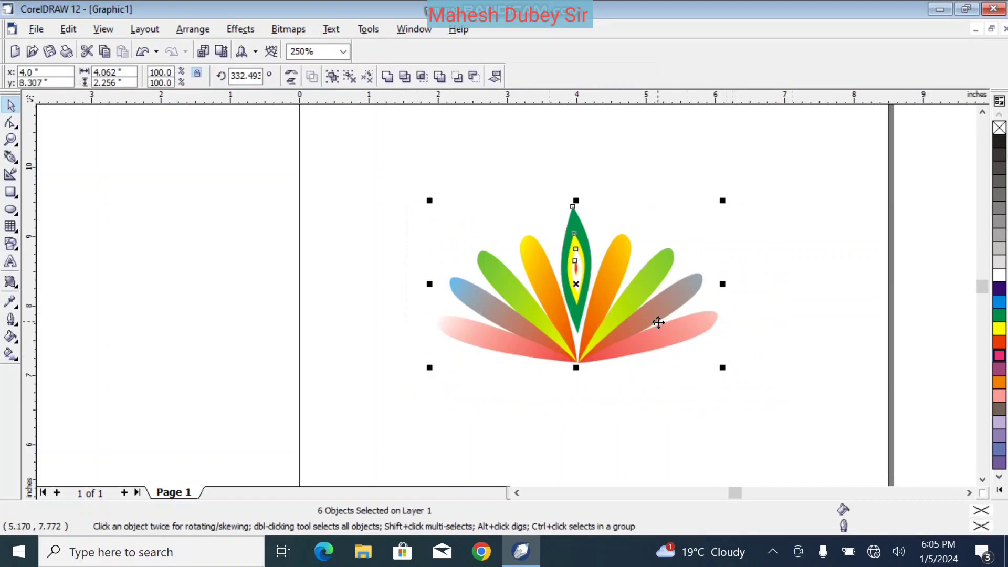
key(g)
click(774, 320)
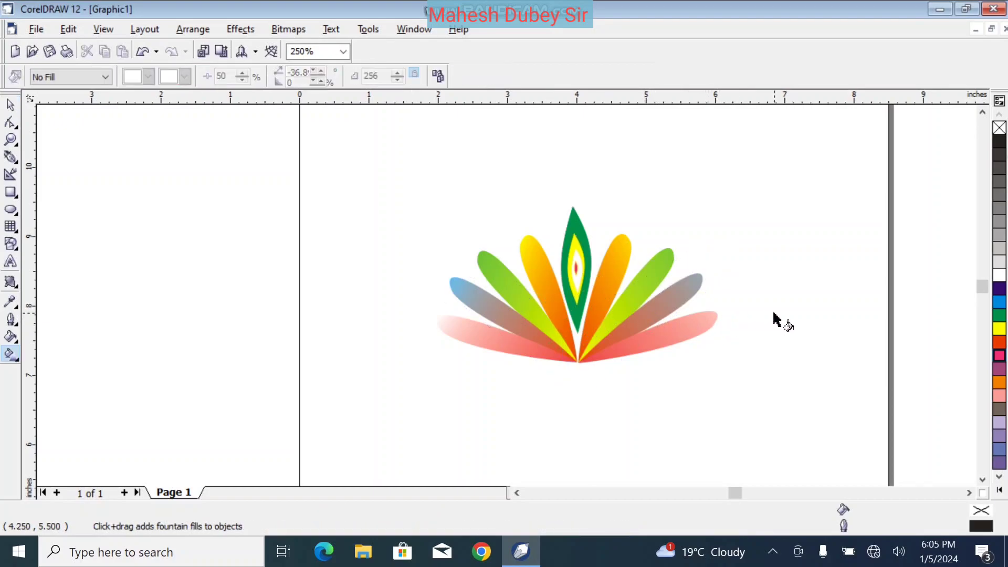
click(10, 105)
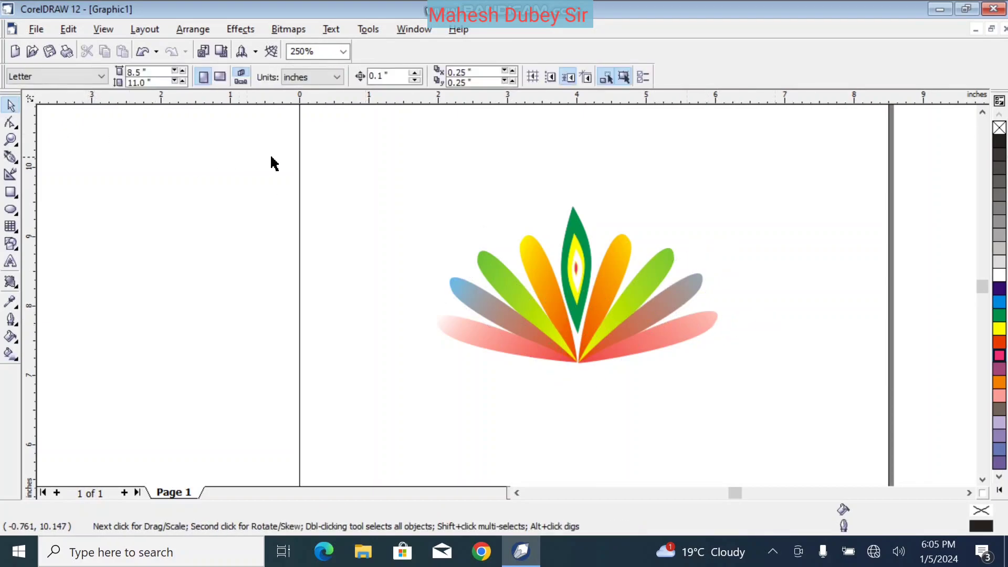
Step: Group all the petals and the nested leaf pieces into one object
drag(349, 139, 798, 427)
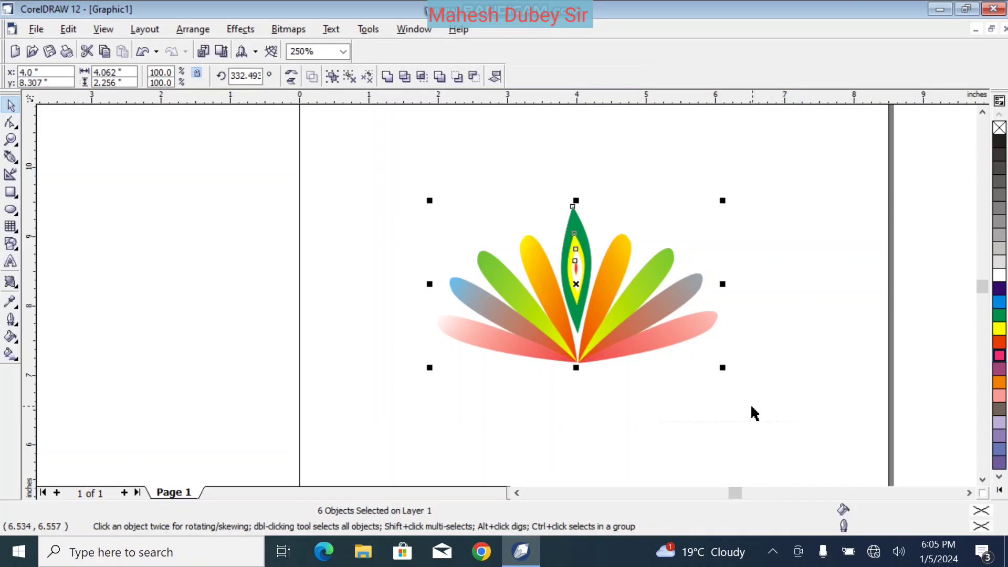
key(ctrl+g)
click(785, 311)
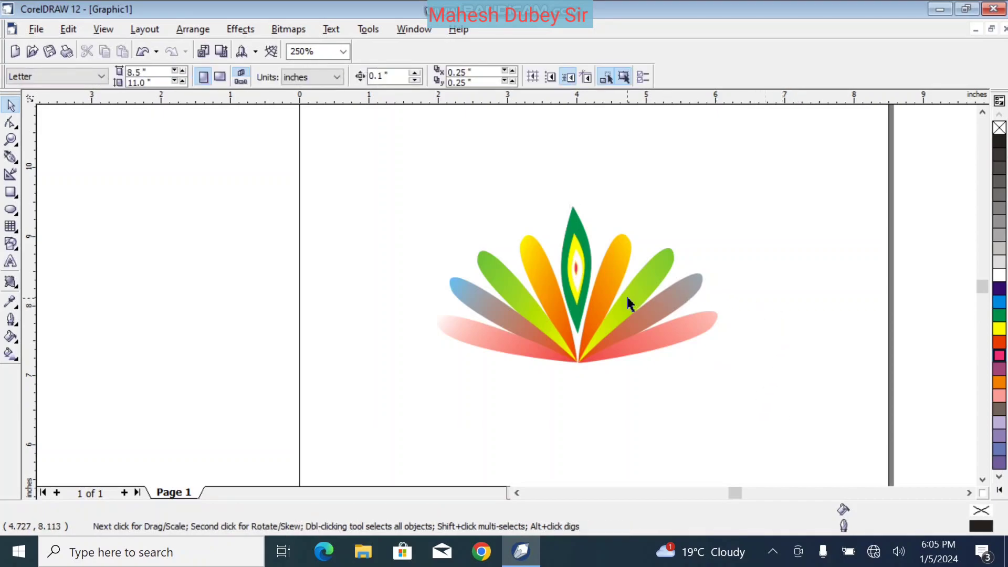
Step: Move the half-flower group to about x 3.51, y 9.40 inches and place its rotation centre where the petals meet
drag(610, 292, 581, 221)
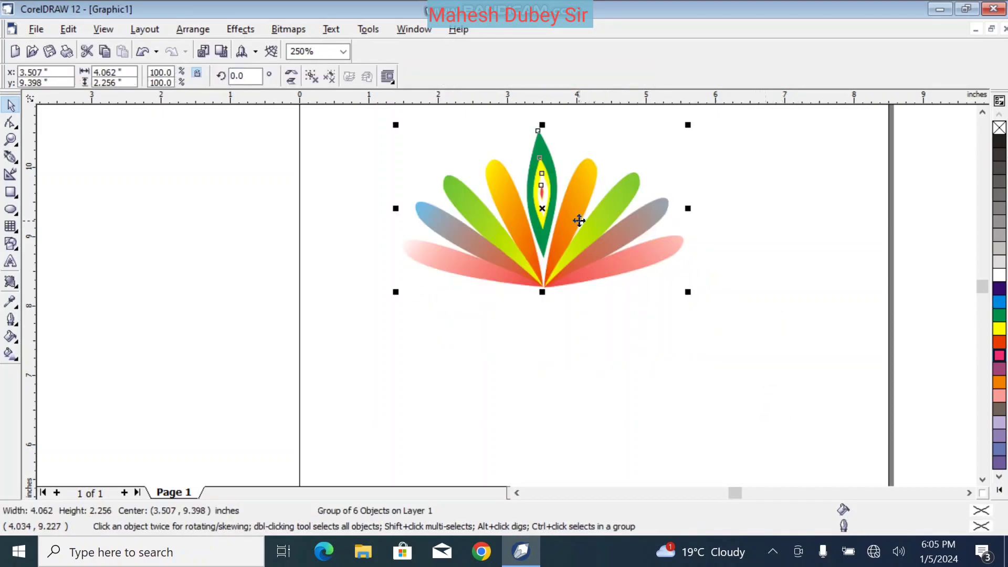
click(567, 229)
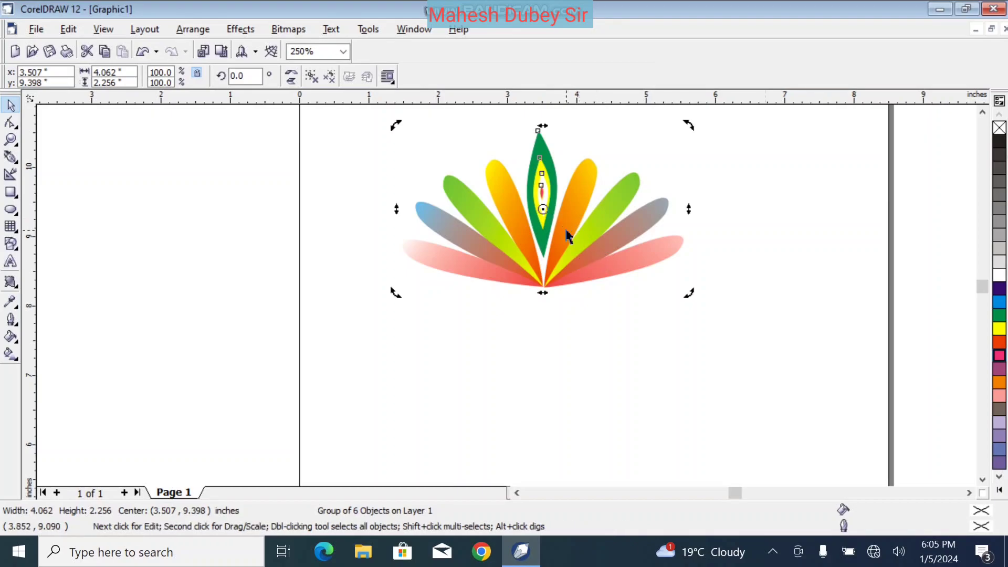
drag(542, 208, 546, 296)
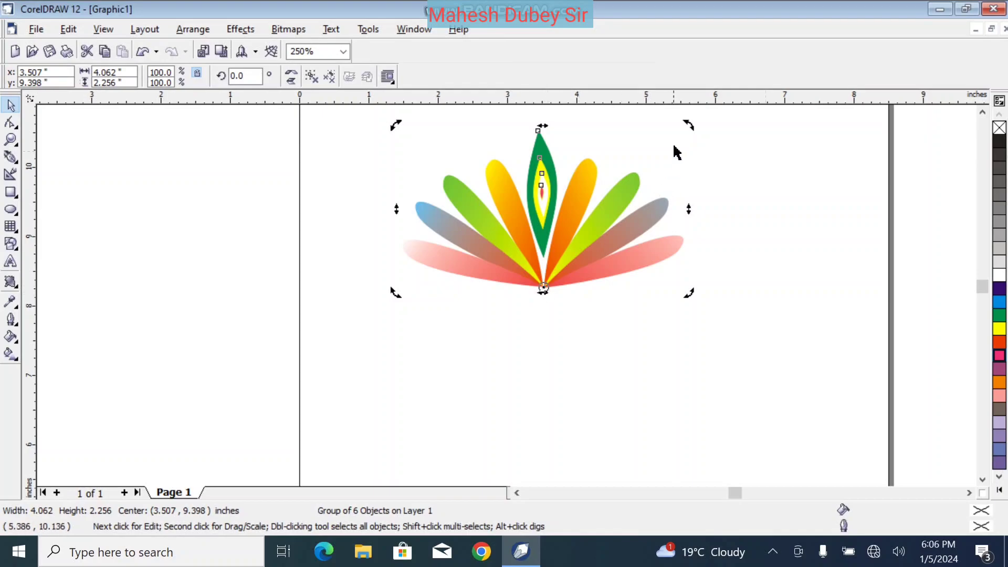
drag(690, 125, 455, 392)
right_click(456, 393)
mouse_move(528, 380)
click(760, 268)
key(ctrl+z)
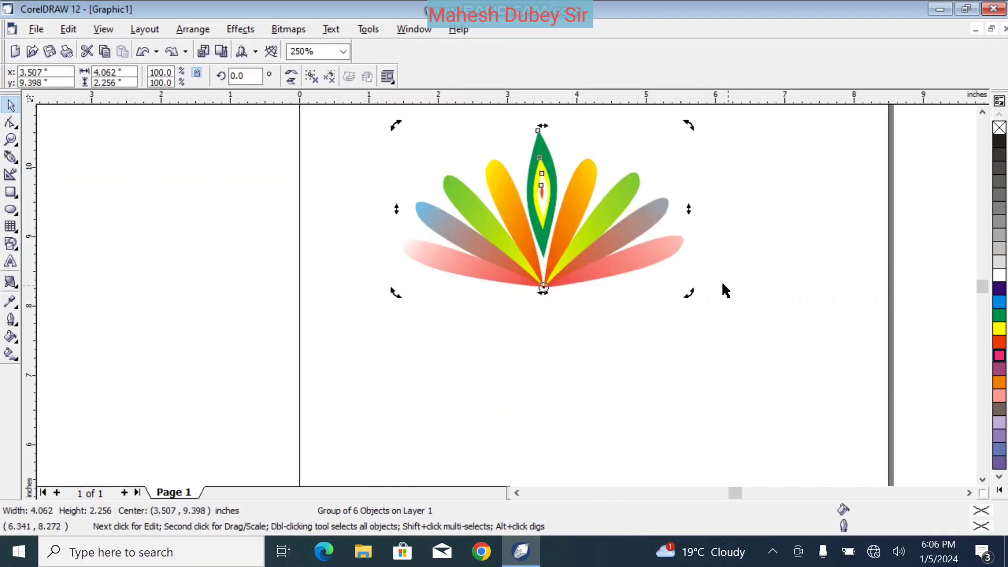
Step: Add a copy of the half-flower group rotated about 183 degrees around the petals' meeting point, completing the round flower
drag(690, 126, 495, 348)
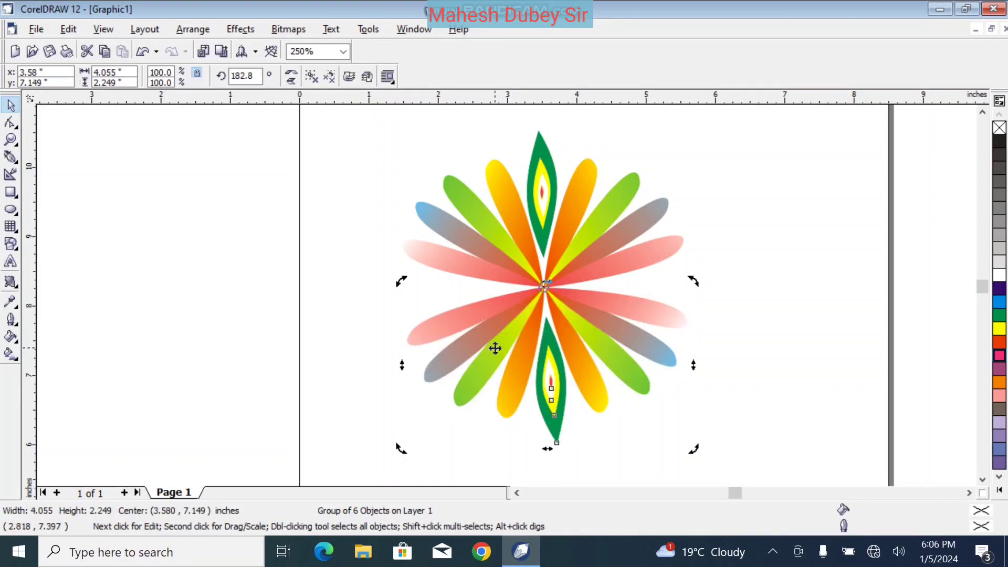
click(761, 284)
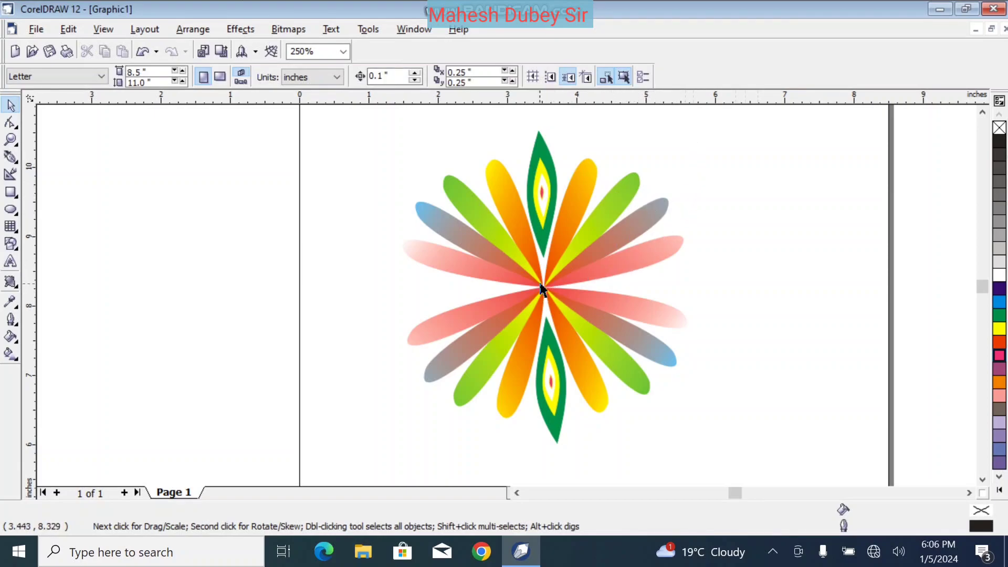
Step: Draw an ellipse of about 0.39 by 0.42 inches and centre it where the petals of both halves meet
click(10, 210)
drag(541, 266, 569, 295)
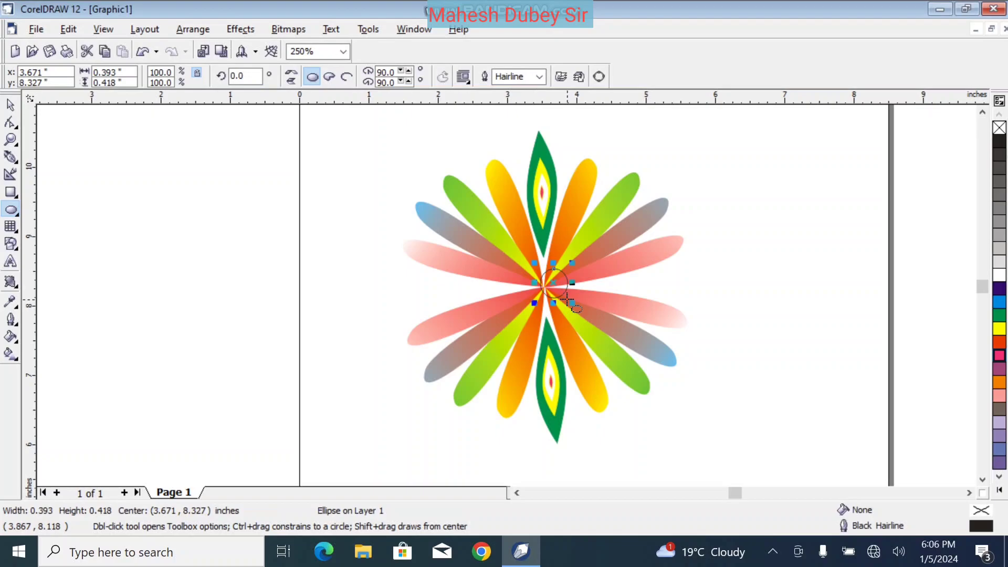
click(11, 105)
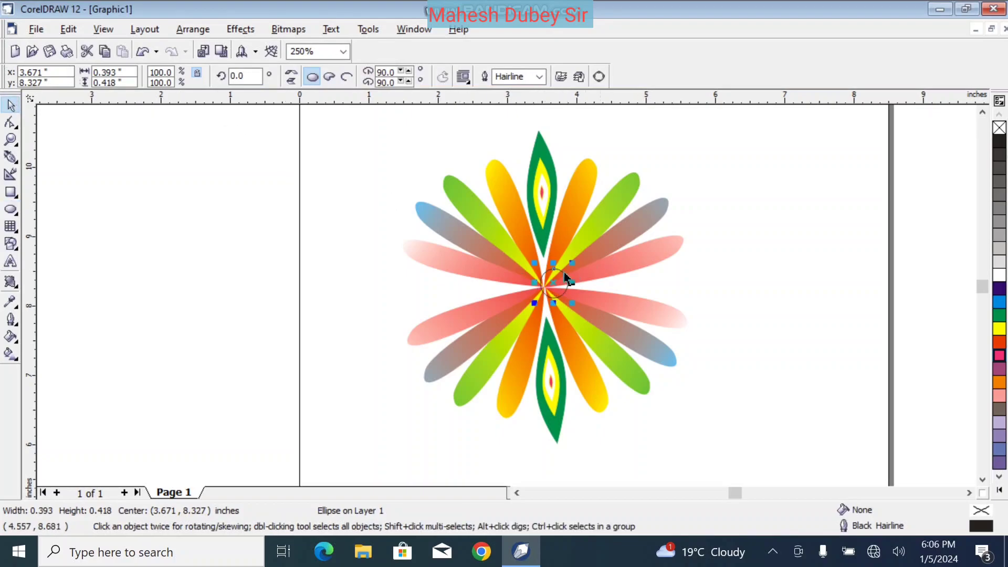
drag(561, 272, 551, 275)
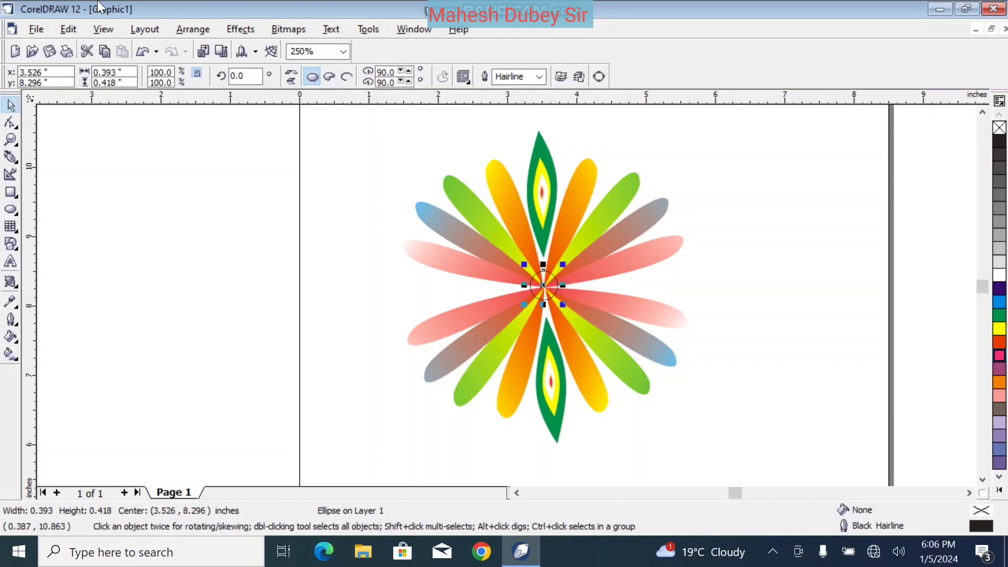
Step: Give the central ellipse a yellow outline and a yellow fill
right_click(1003, 332)
click(1004, 331)
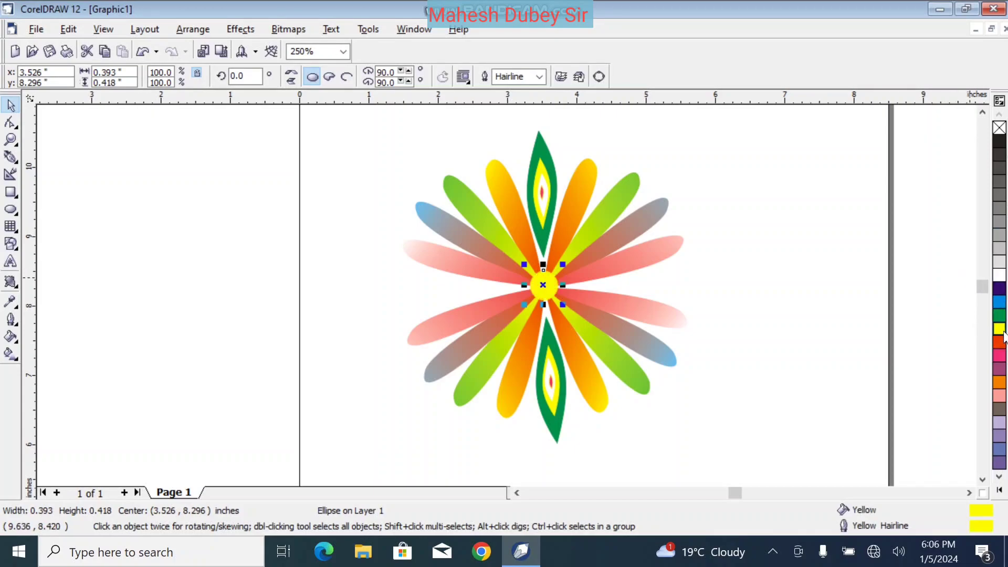
click(790, 262)
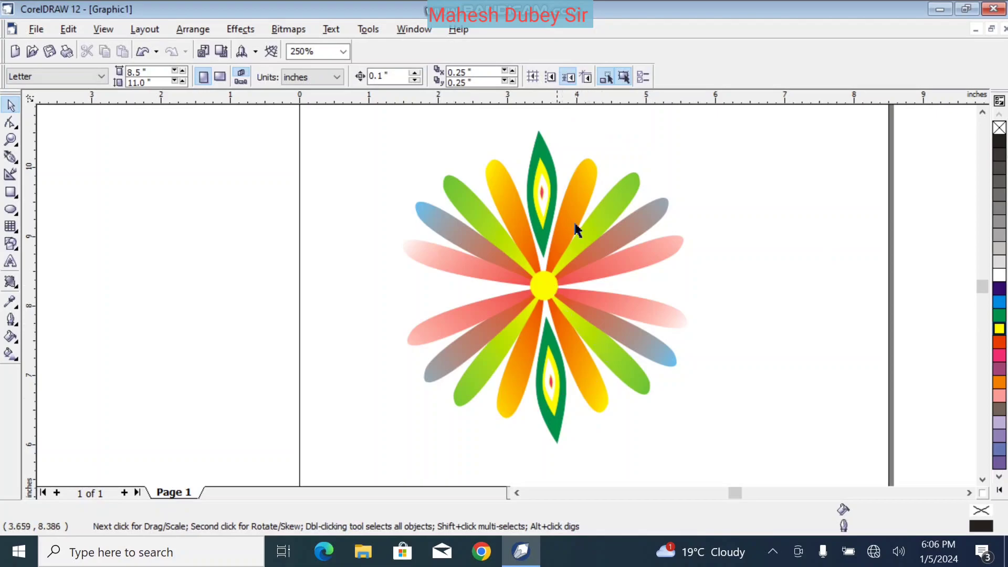
Step: Group both flower halves and the yellow centre into a single object
drag(652, 121, 428, 407)
click(872, 239)
drag(772, 113, 388, 464)
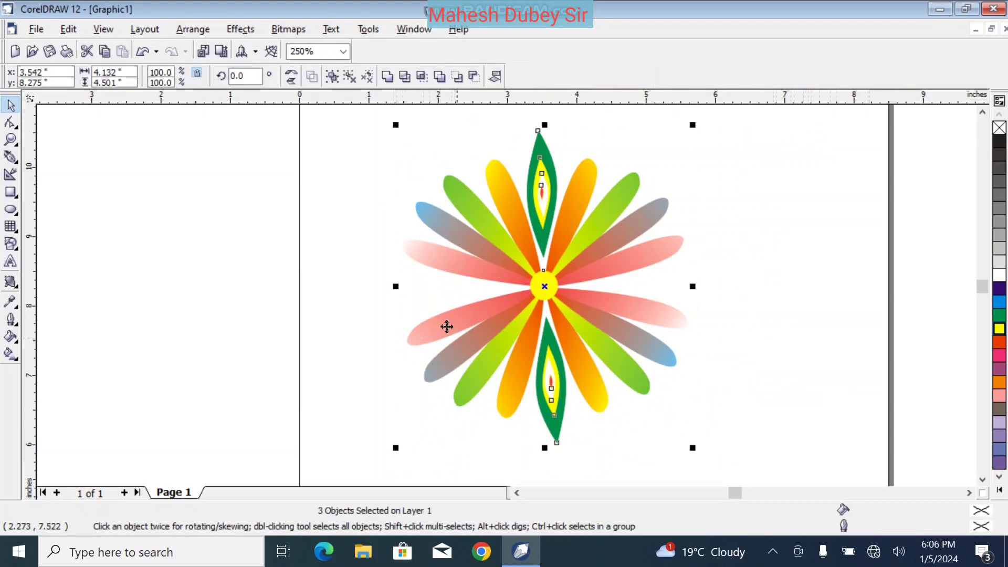
key(ctrl+g)
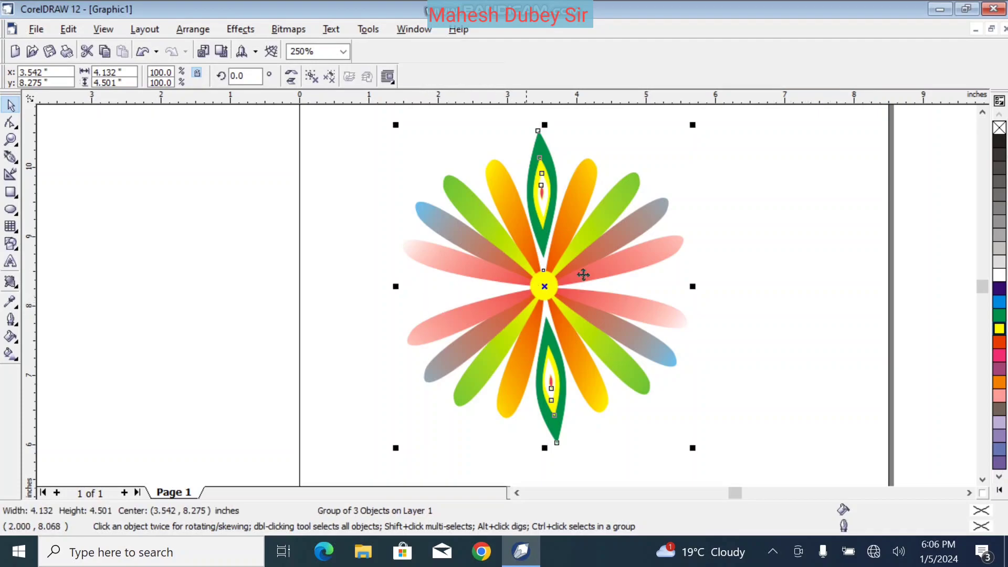
Step: Shrink the grouped flower proportionally and shift it slightly up and to the left on the page
drag(693, 125, 706, 302)
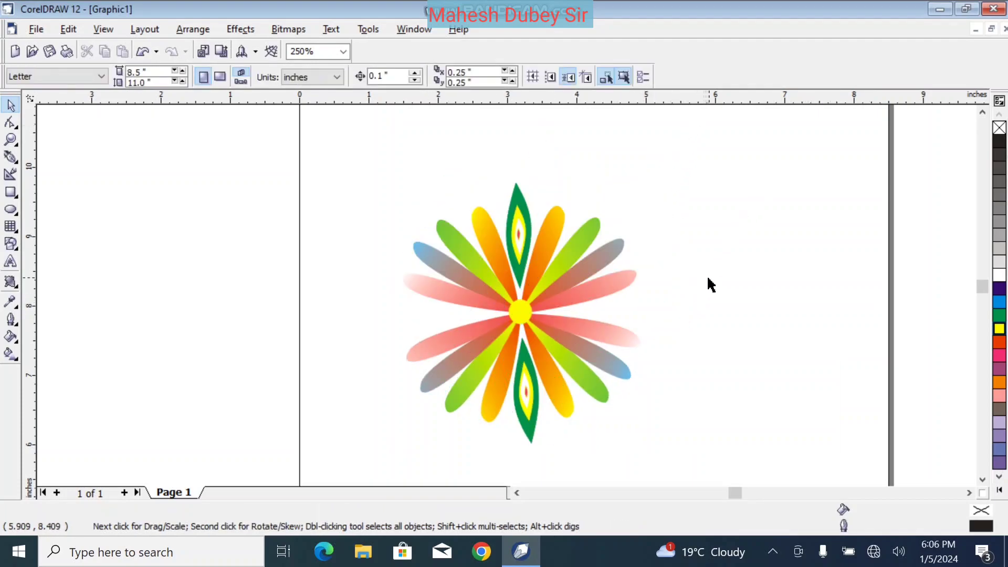
drag(542, 284, 529, 257)
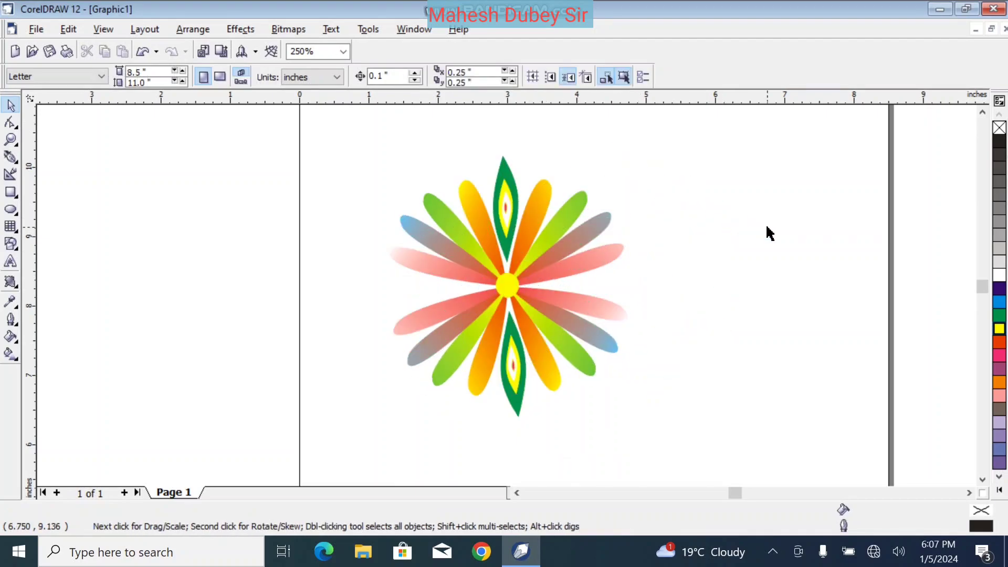